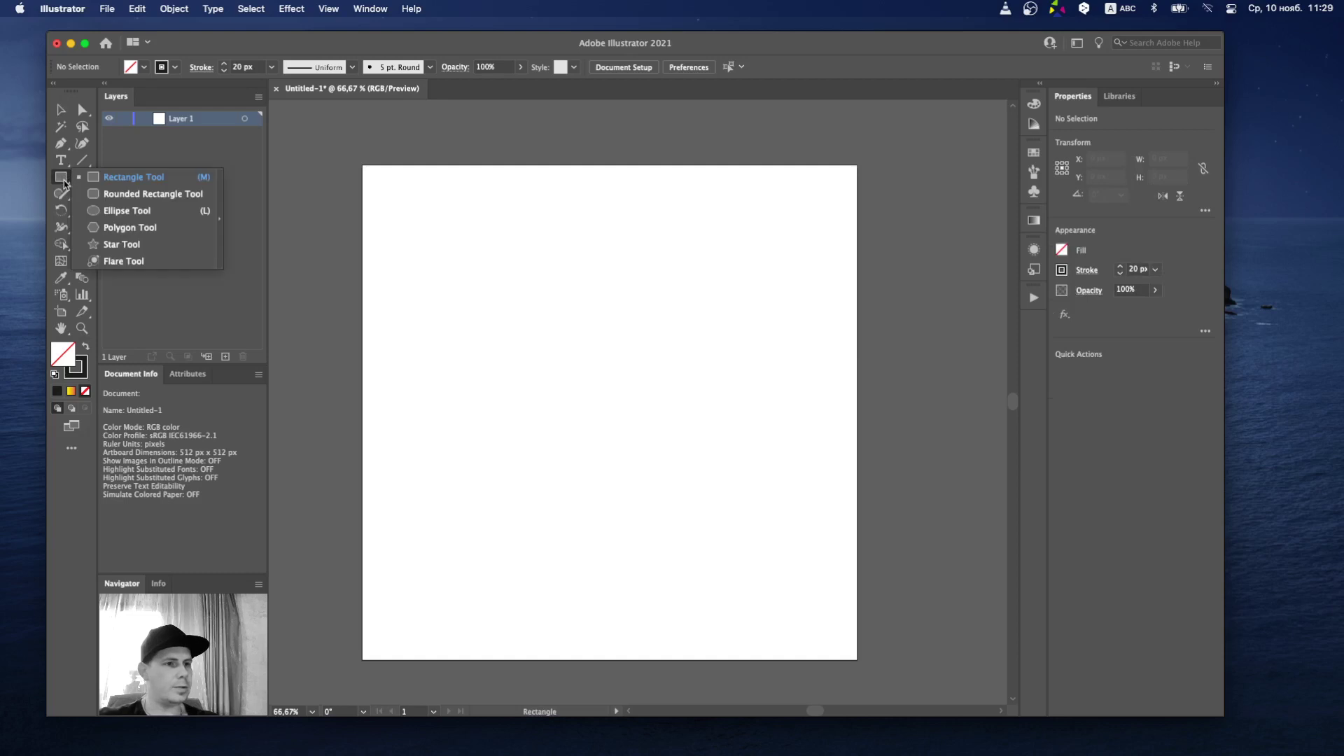
Draw a square about 240 px wide near the middle of the artboard with the Rectangle tool.
{"action": "left_click", "coordinate": [133, 177]}
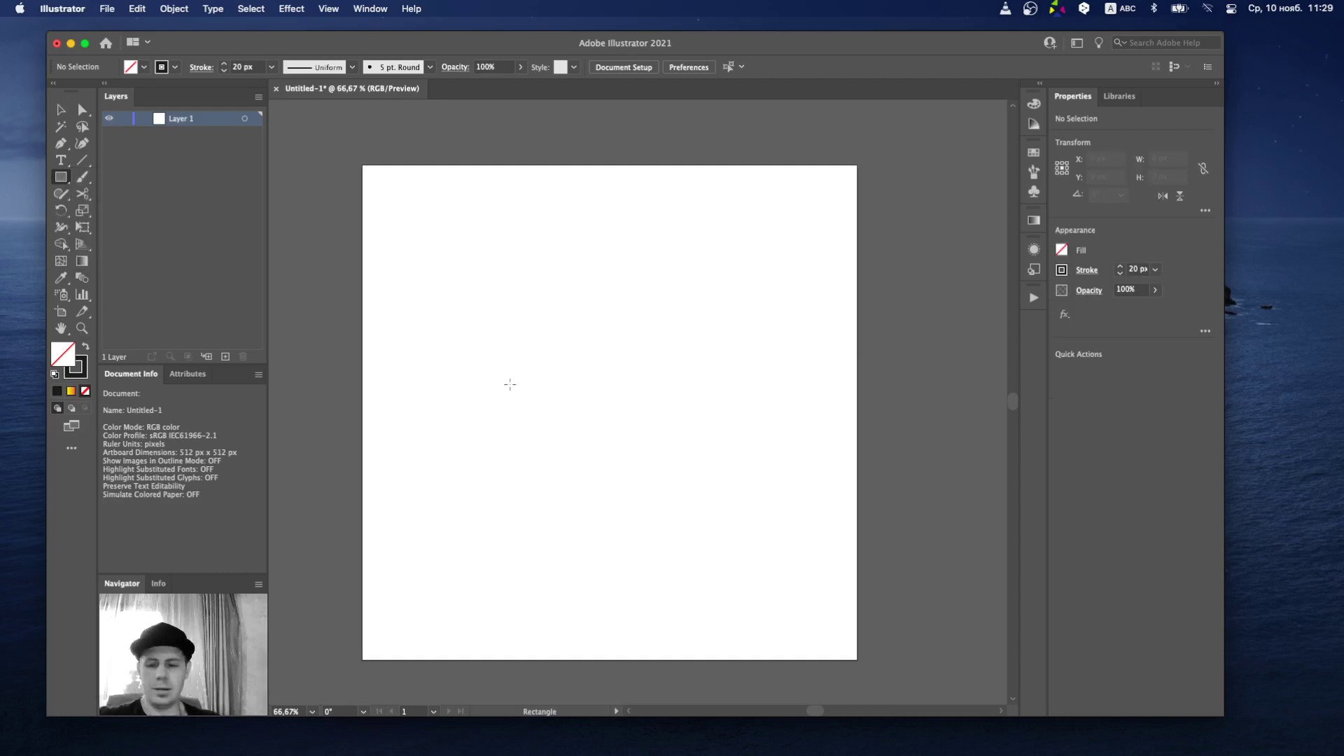
{"action": "left_click_drag", "start_coordinate": [497, 331], "coordinate": [728, 545]}
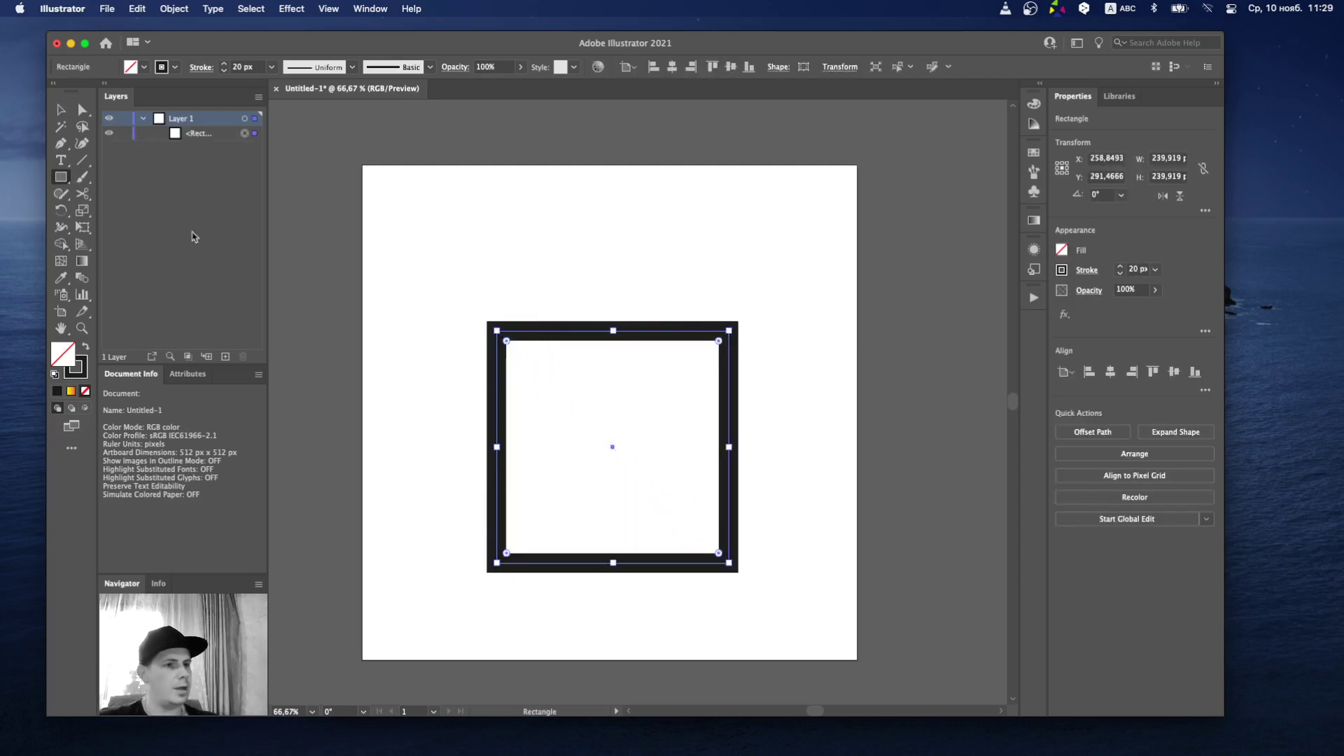
Draw an upright three-pointed star as a triangle about 215 px wide and 186 px high above the square.
{"action": "left_click", "coordinate": [66, 176]}
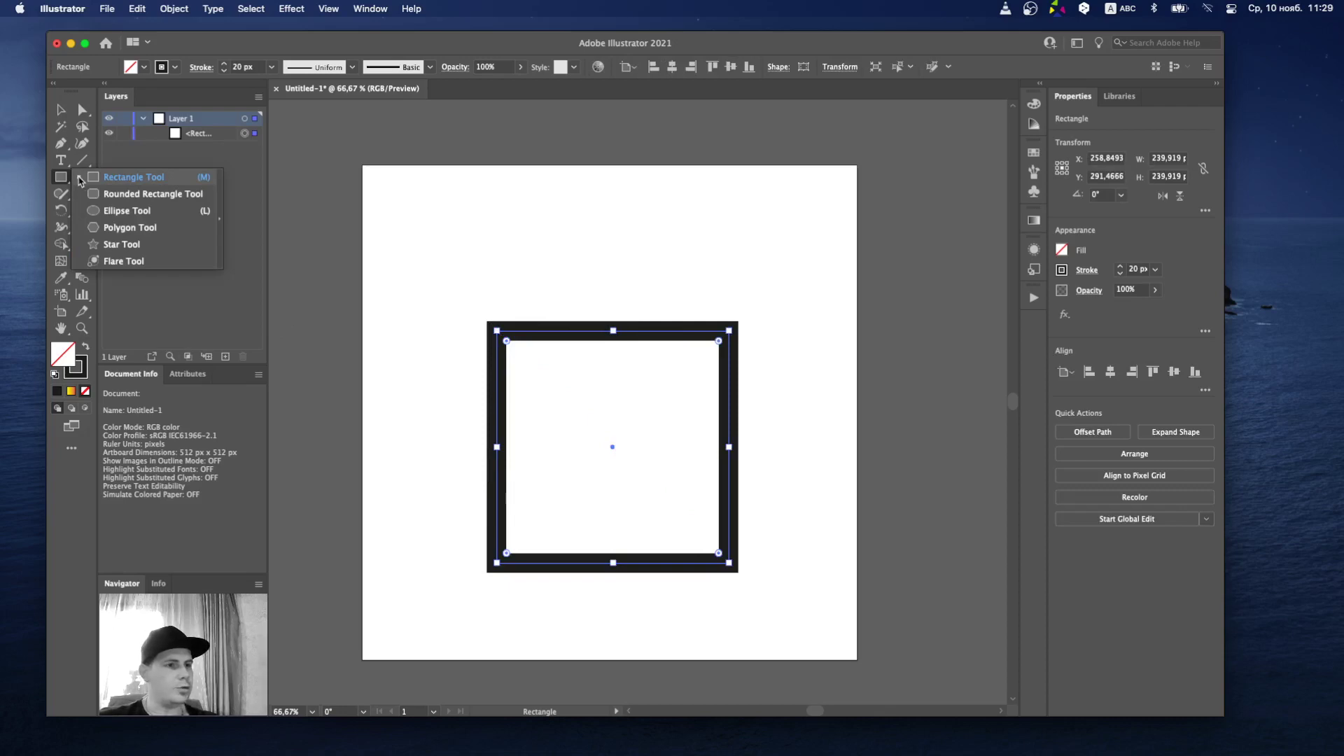
{"action": "left_click", "coordinate": [121, 243]}
{"action": "left_click_drag", "start_coordinate": [438, 240], "coordinate": [391, 274]}
{"action": "key", "text": "Up"}
{"action": "key", "text": "Up"}
{"action": "key", "text": "Up"}
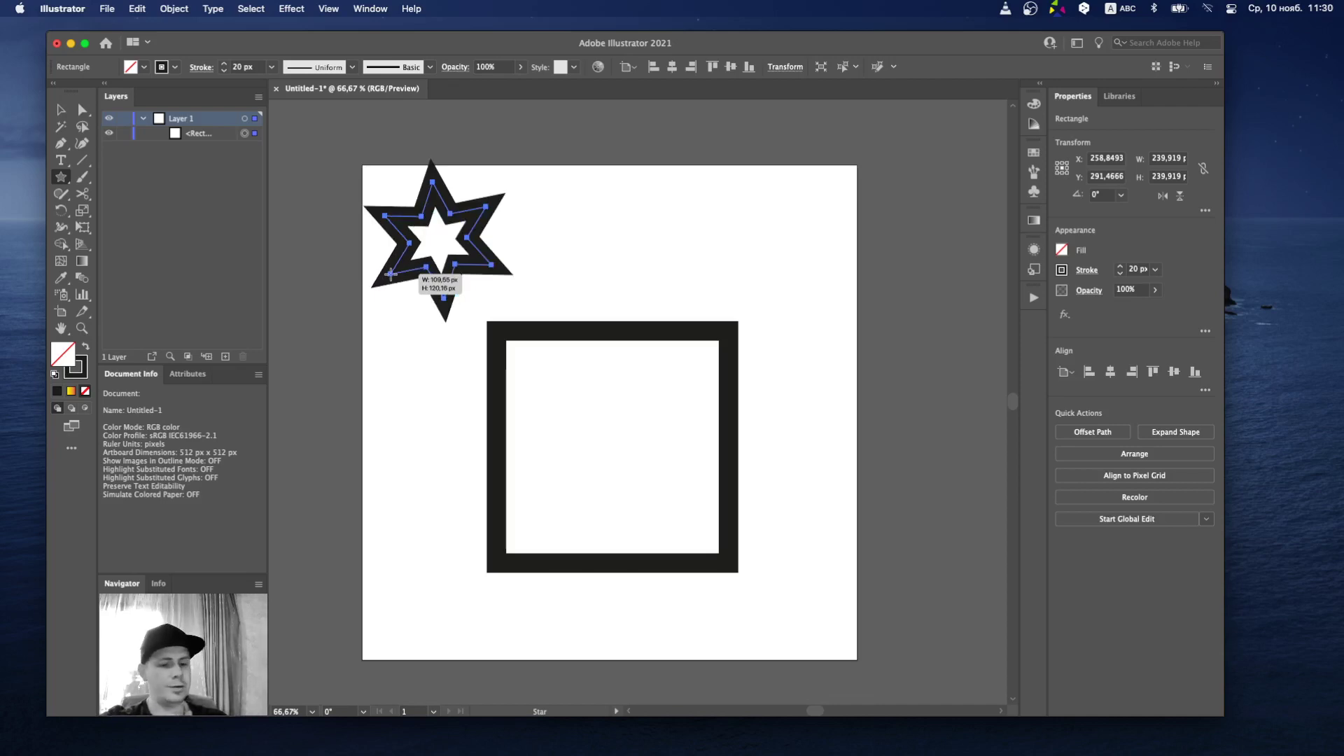
{"action": "left_click_drag", "start_coordinate": [391, 273], "coordinate": [390, 274]}
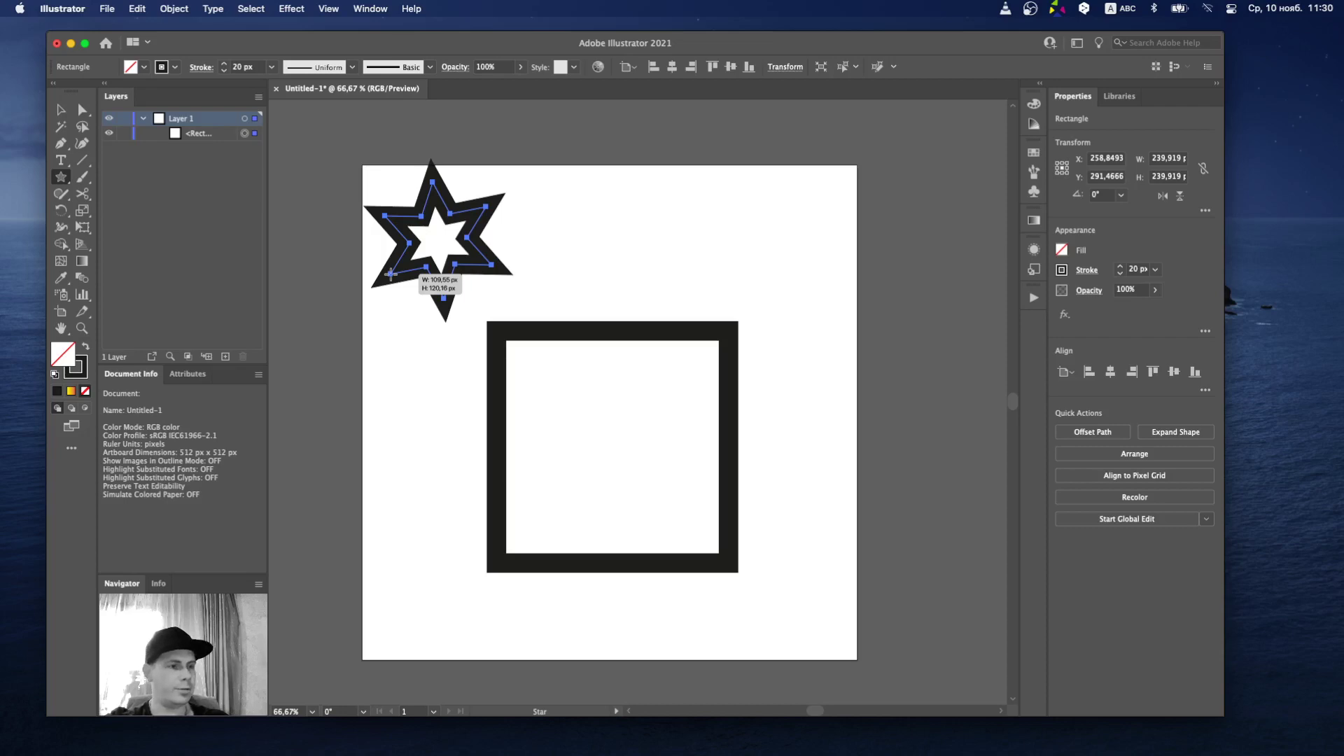
{"action": "key", "text": "Down"}
{"action": "key", "text": "Down"}
{"action": "key", "text": "Down"}
{"action": "left_click_drag", "start_coordinate": [391, 274], "coordinate": [558, 227]}
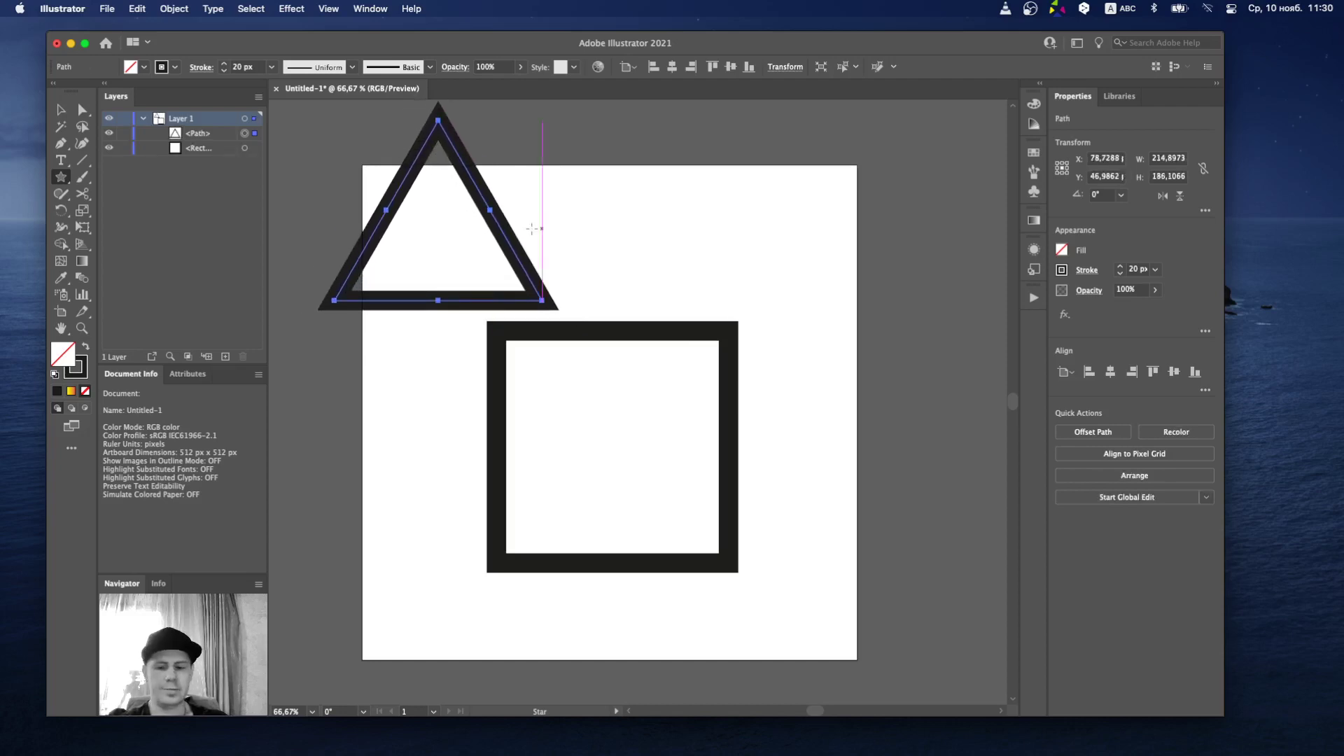
Center the triangle and the square horizontally and vertically on the artboard.
{"action": "left_click", "coordinate": [1110, 372]}
{"action": "left_click", "coordinate": [1174, 371]}
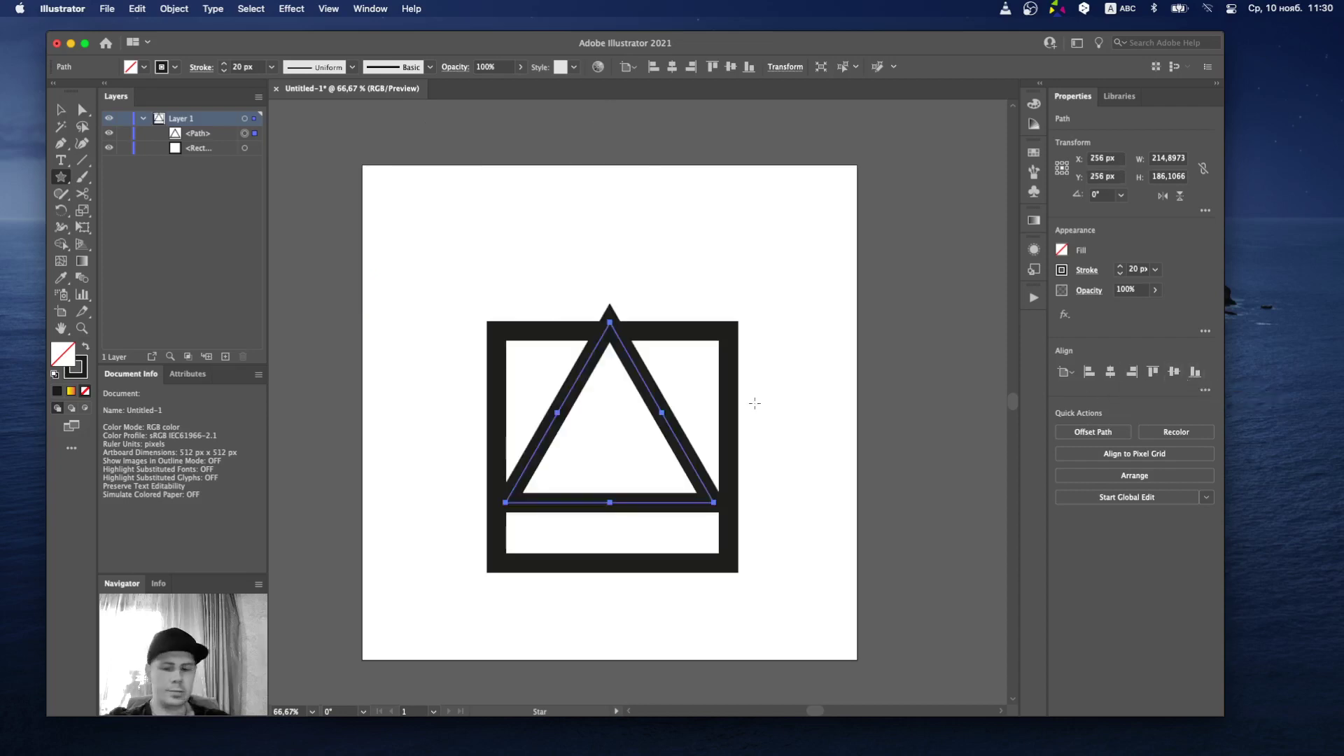
{"action": "key", "text": "v"}
{"action": "left_click", "coordinate": [737, 380]}
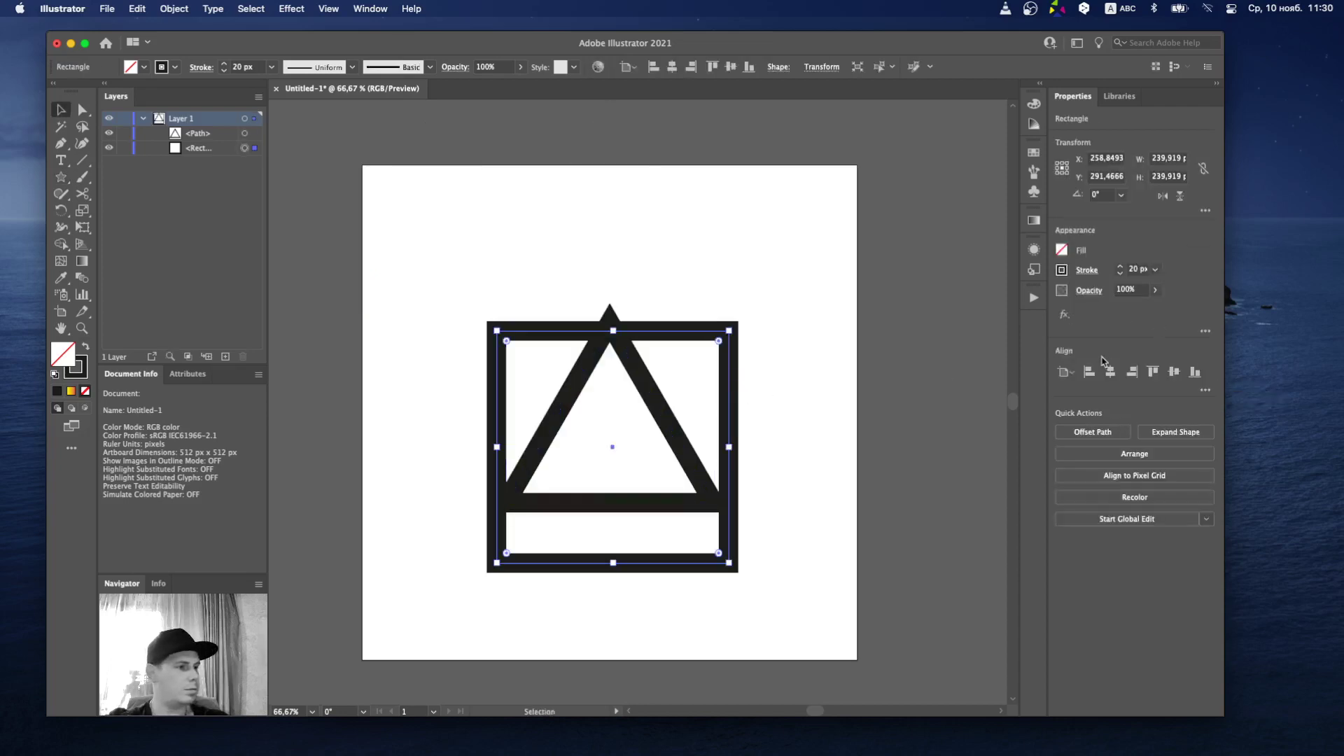
{"action": "left_click", "coordinate": [1110, 372]}
{"action": "left_click", "coordinate": [1171, 372]}
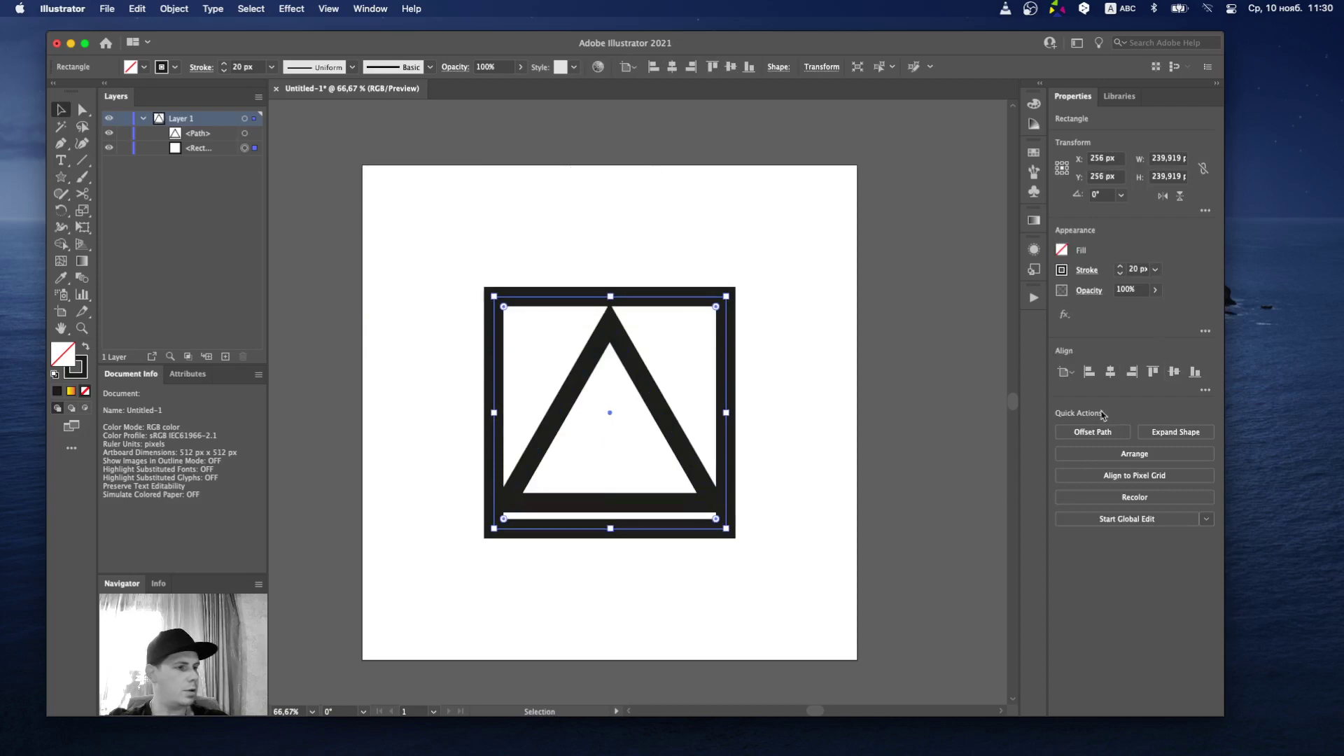
Move the triangle straight up onto the square's top edge and widen it symmetrically to about 378 px as a roof.
{"action": "left_click", "coordinate": [668, 438]}
{"action": "left_click", "coordinate": [671, 445]}
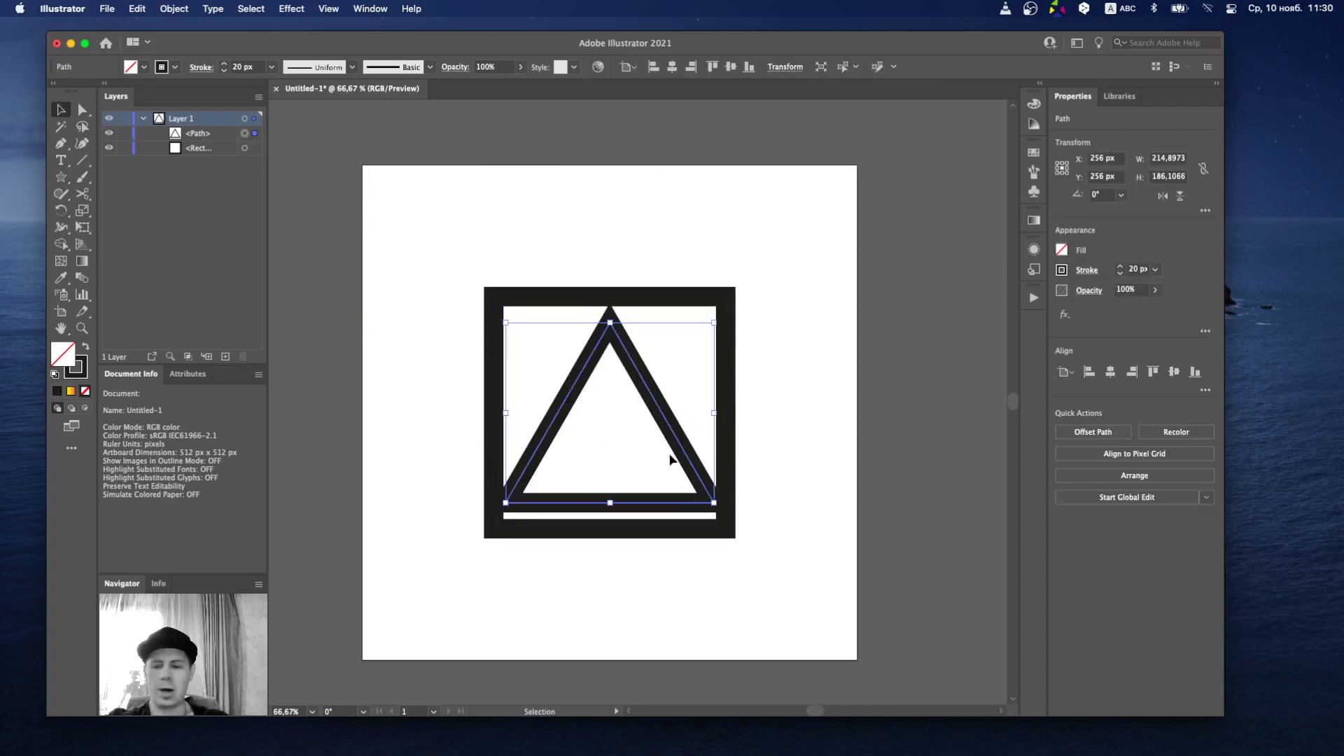
{"action": "left_click", "coordinate": [672, 420]}
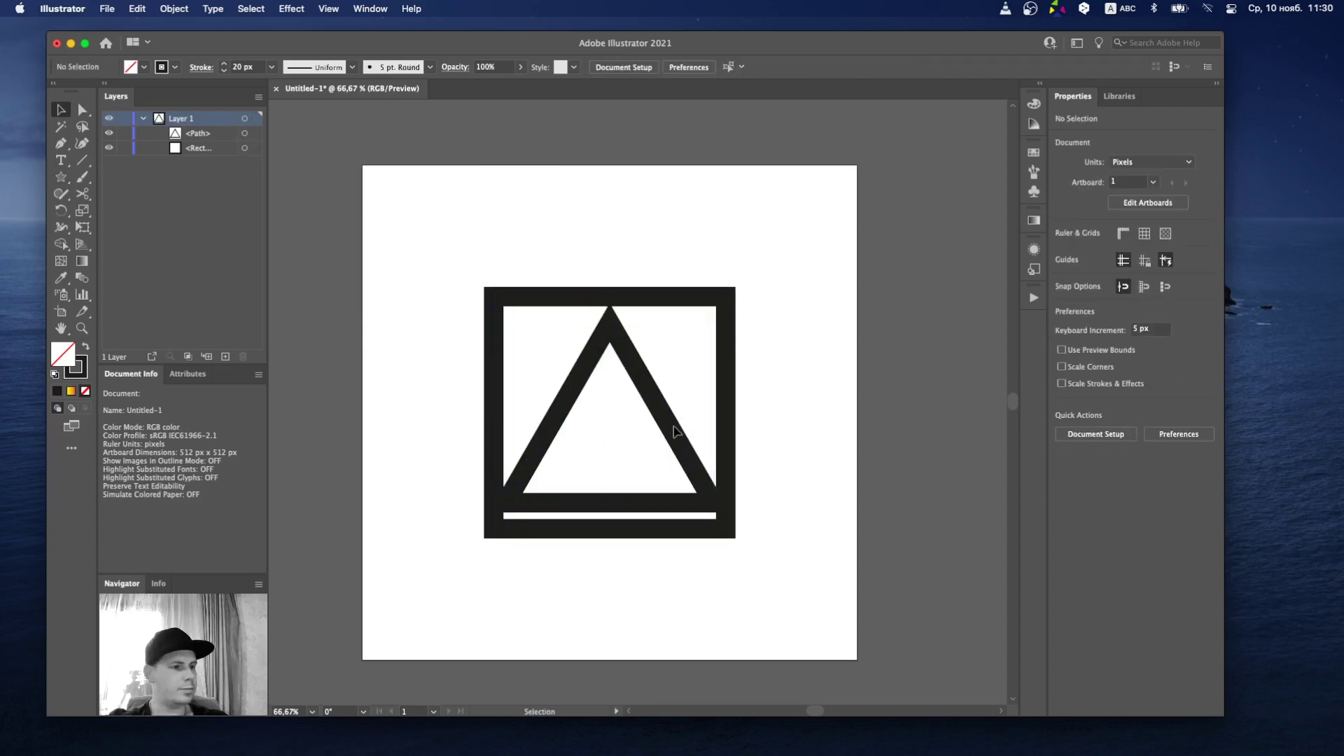
{"action": "left_click_drag", "start_coordinate": [684, 441], "coordinate": [677, 235]}
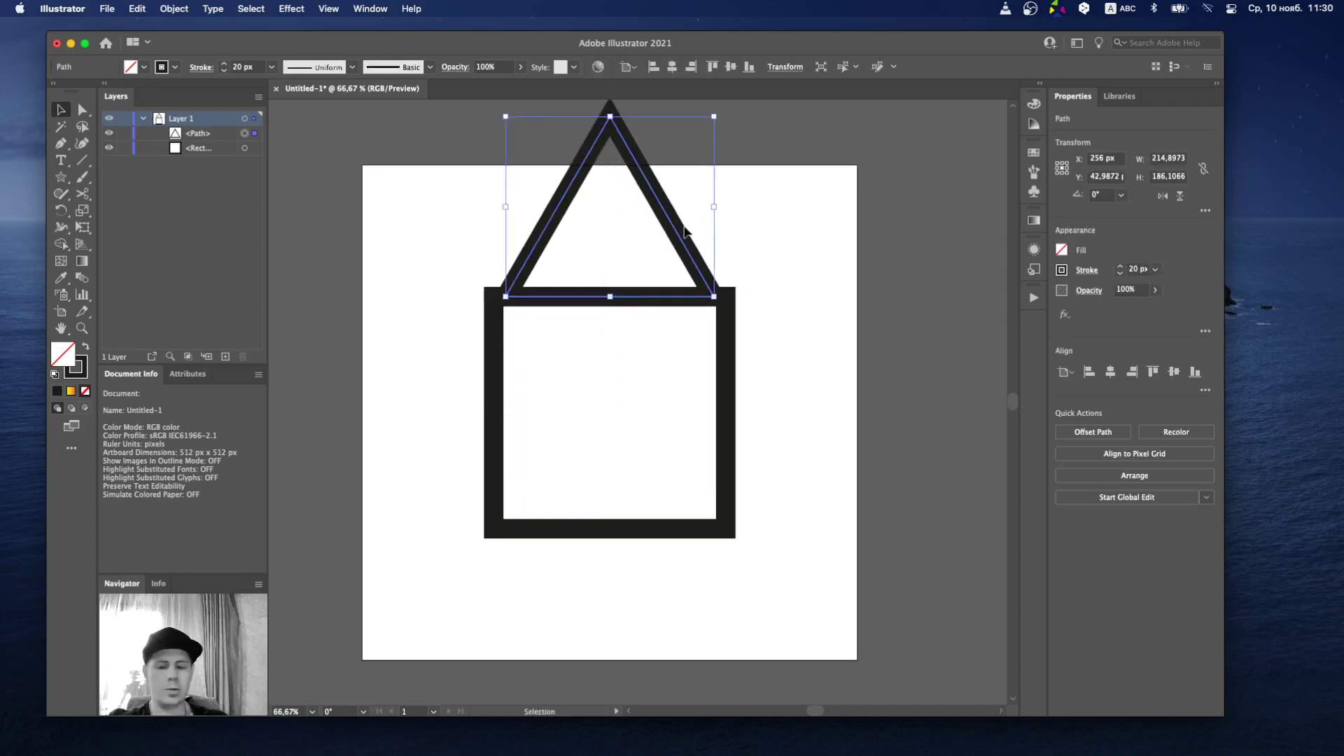
{"action": "left_click_drag", "start_coordinate": [714, 207], "coordinate": [793, 207]}
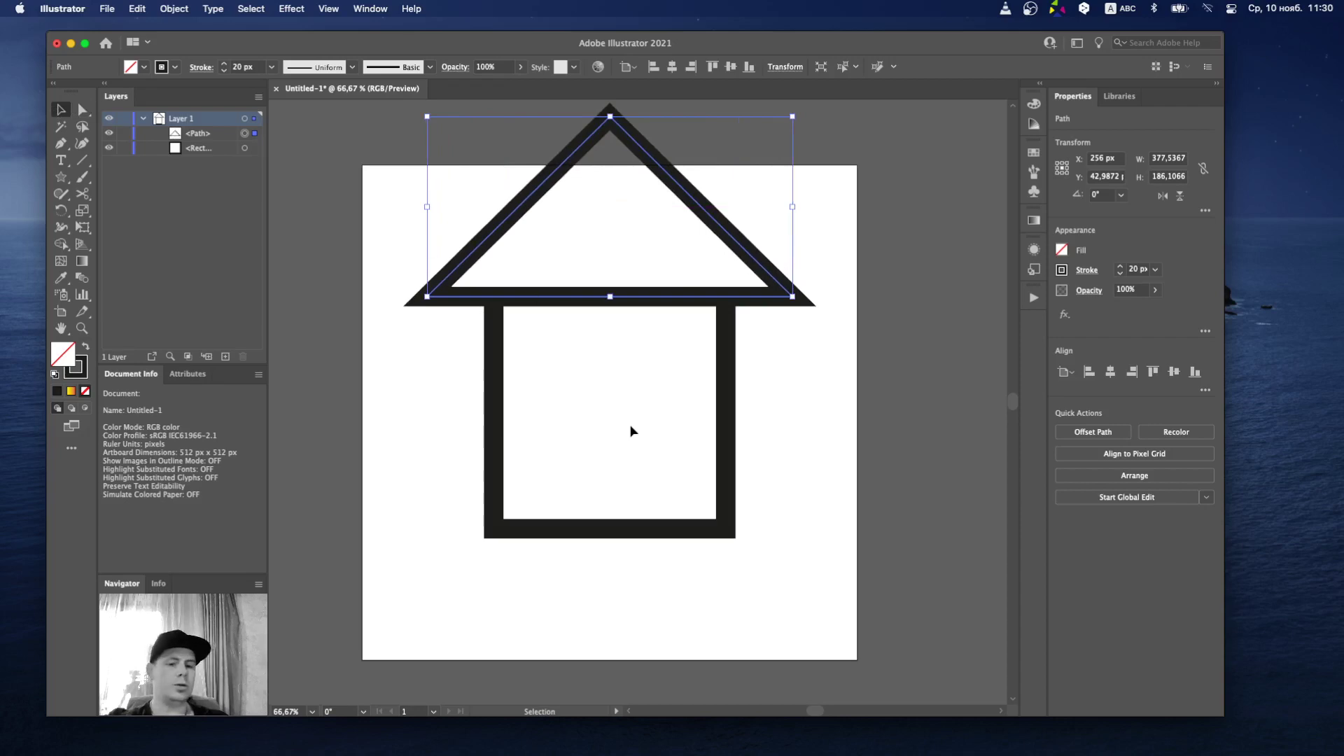
{"action": "left_click_drag", "start_coordinate": [636, 401], "coordinate": [627, 430]}
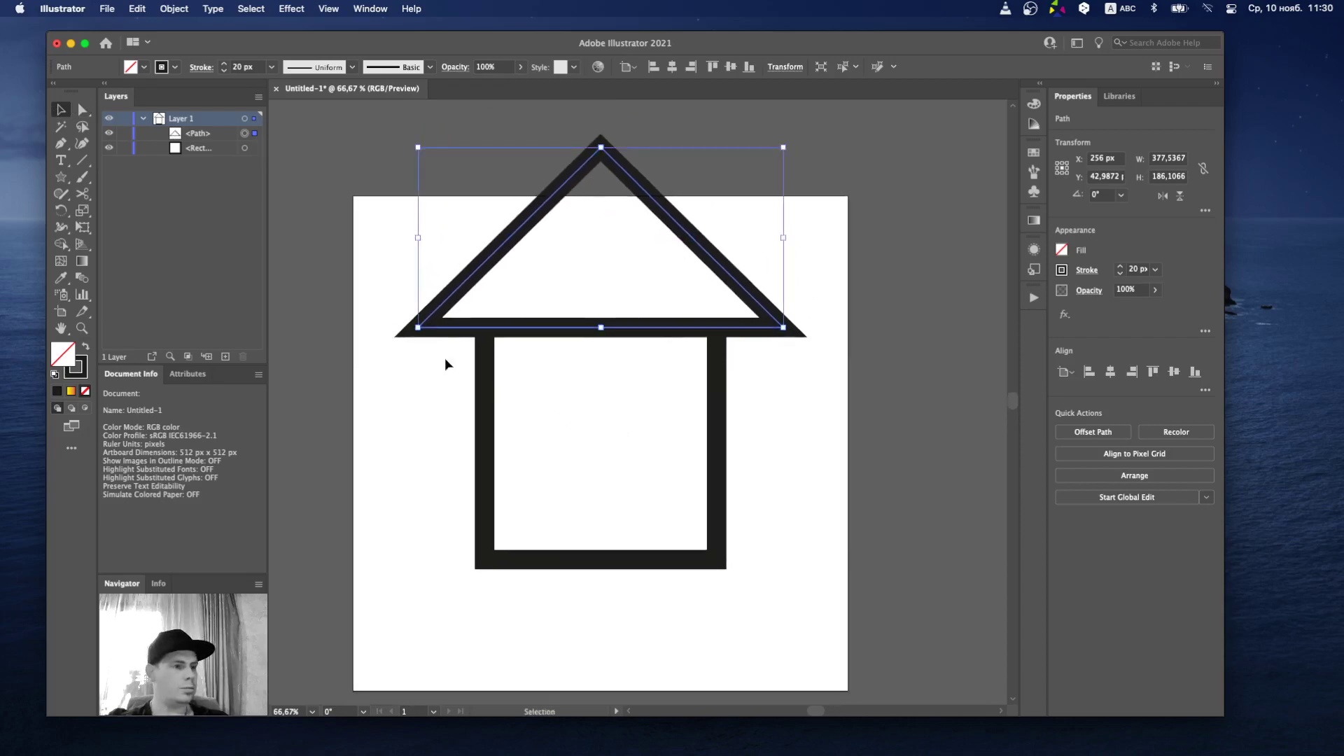
{"action": "left_click", "coordinate": [392, 224]}
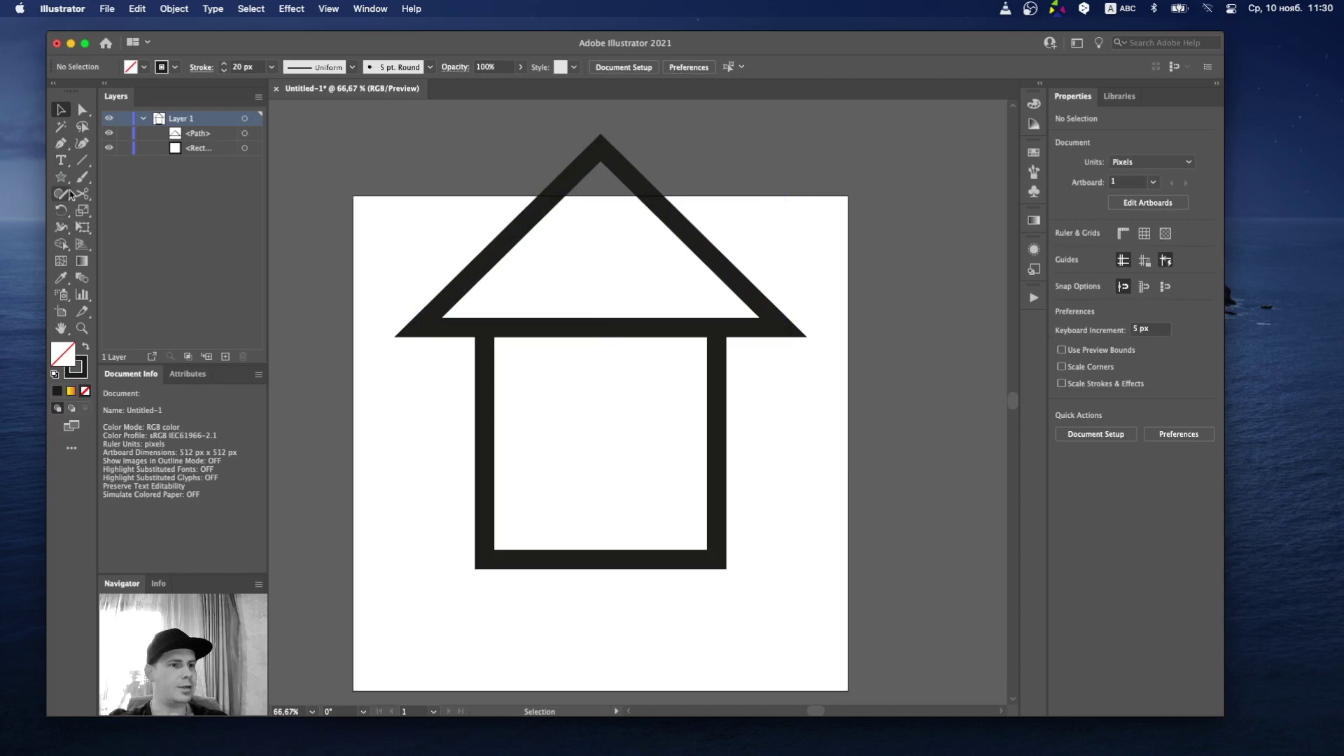
Draw a chimney rectangle about 43 px wide and 102 px high overlapping the roof's right slope.
{"action": "left_click_drag", "start_coordinate": [61, 177], "coordinate": [112, 182]}
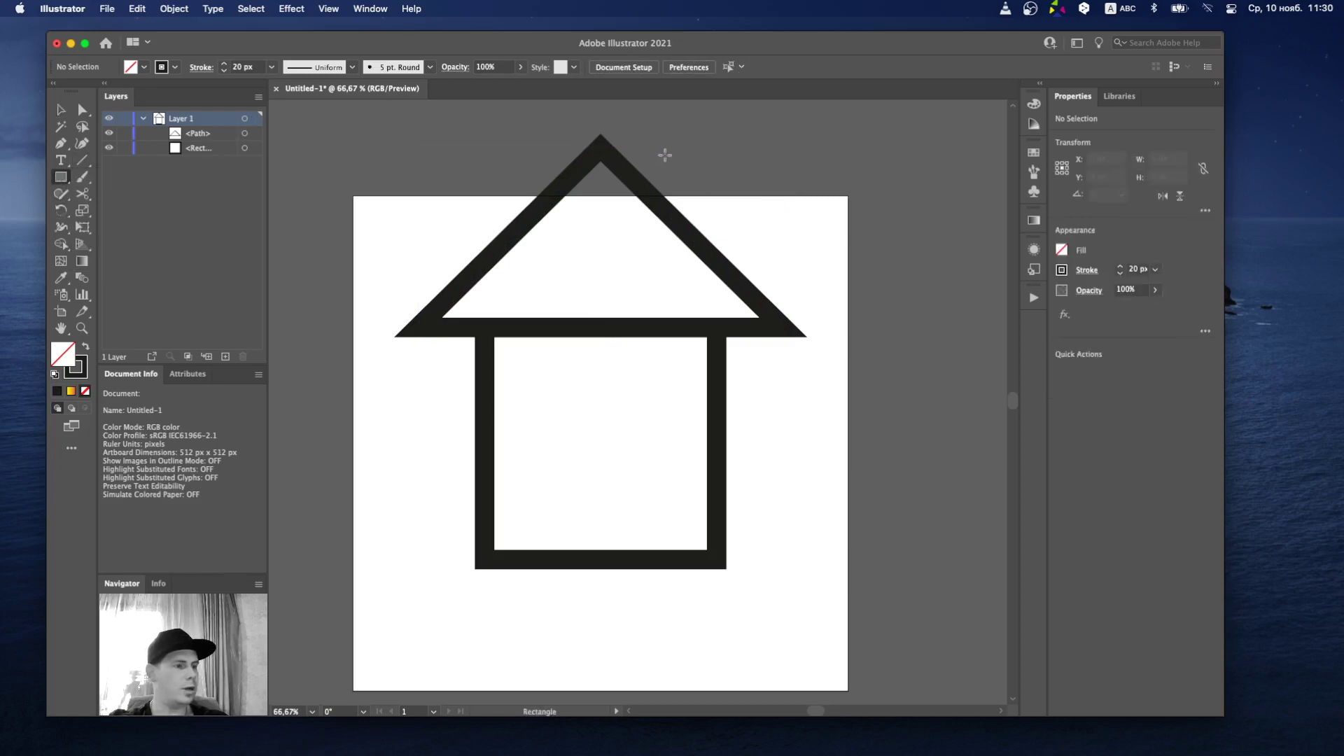
{"action": "mouse_move", "coordinate": [668, 157]}
{"action": "left_mouse_down"}
{"action": "mouse_move", "coordinate": [717, 227]}
{"action": "mouse_move", "coordinate": [711, 252]}
{"action": "left_mouse_up"}
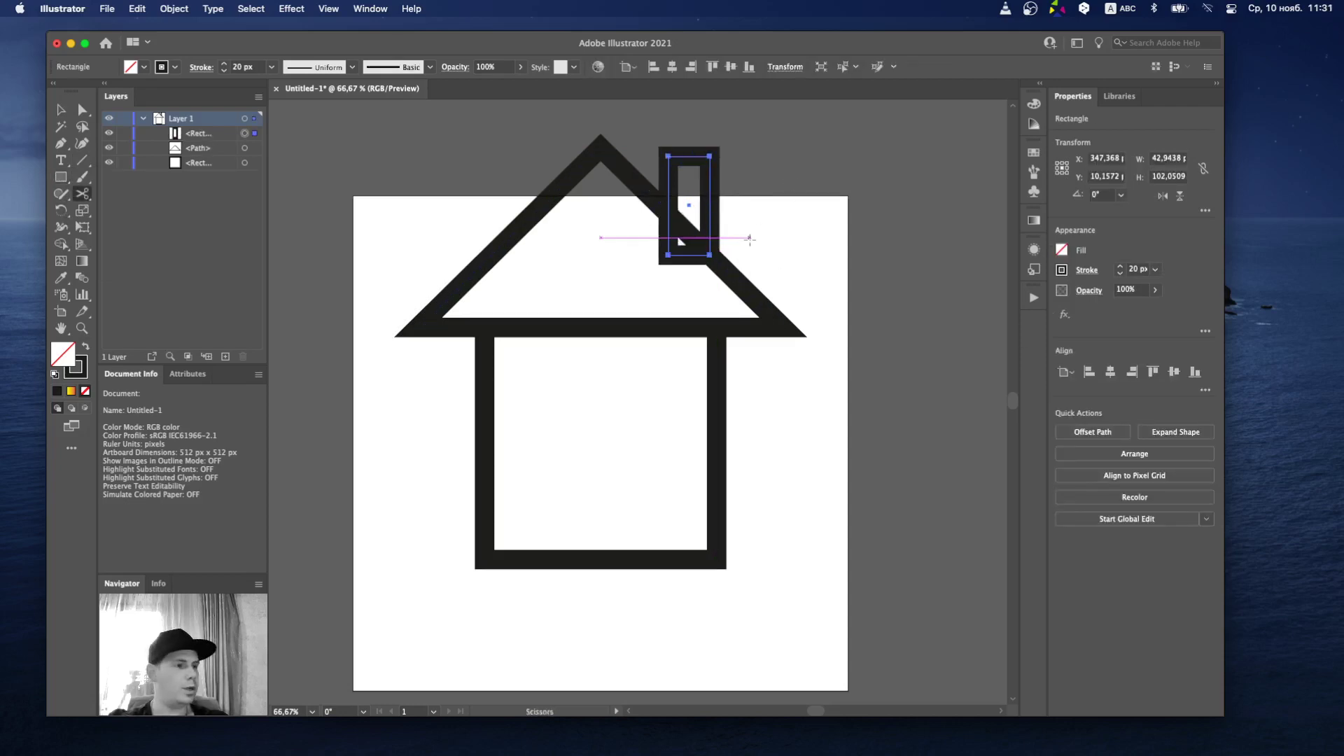
{"action": "key", "text": "v"}
{"action": "left_click", "coordinate": [797, 166]}
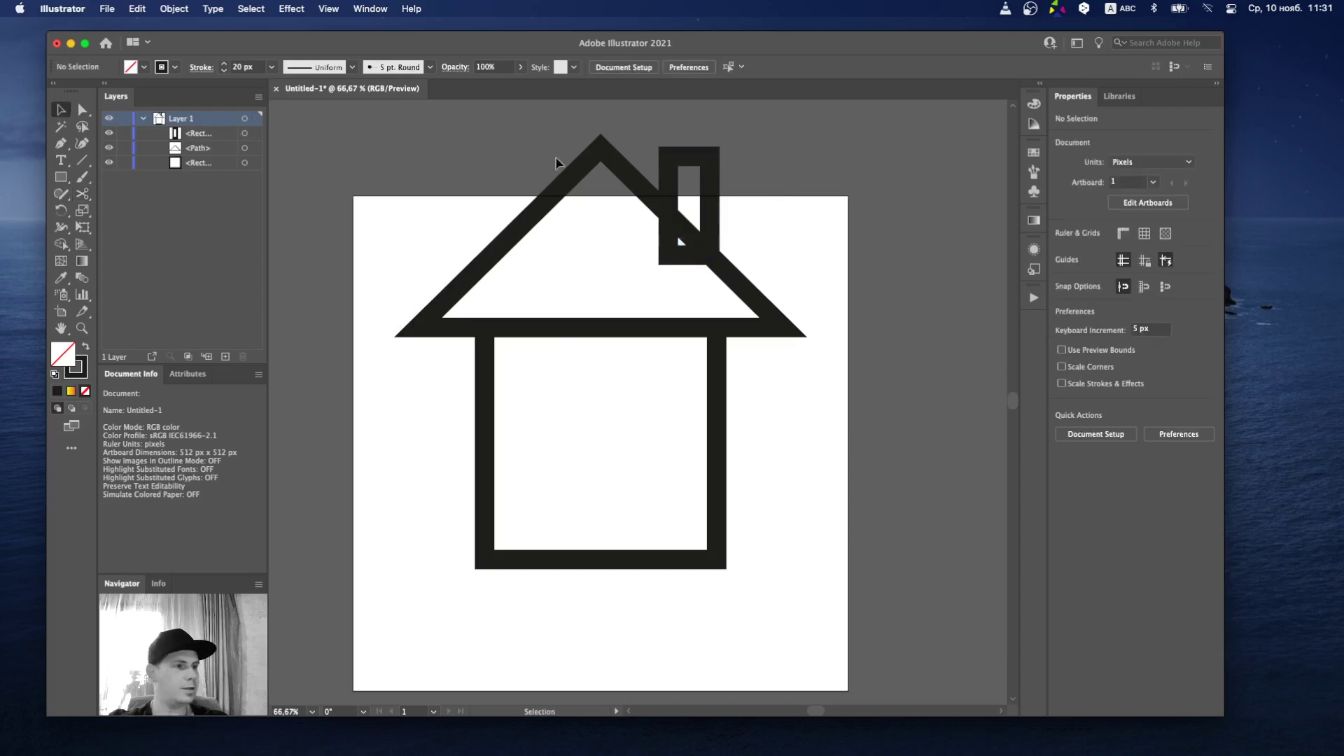
Unite the roof and the chimney rectangle into a single shape.
{"action": "left_click", "coordinate": [573, 193]}
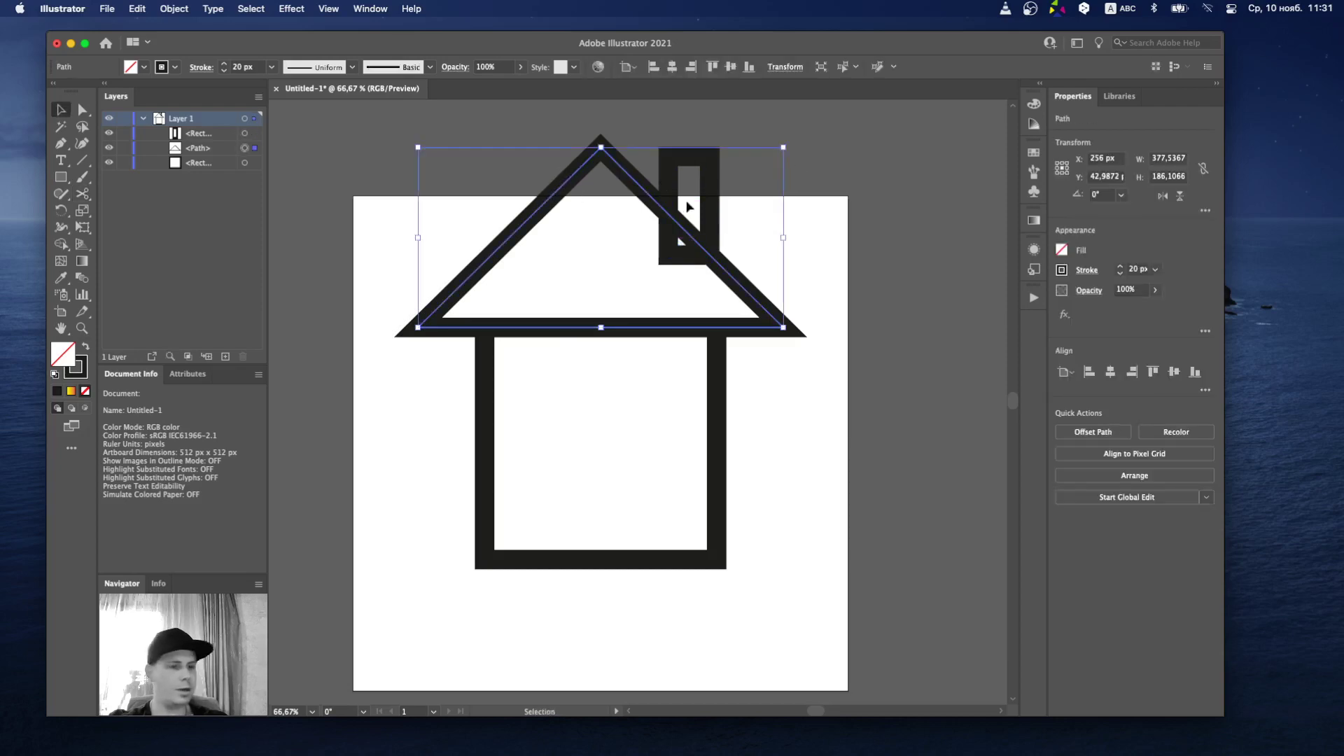
{"action": "left_click", "coordinate": [685, 203], "text": "shift"}
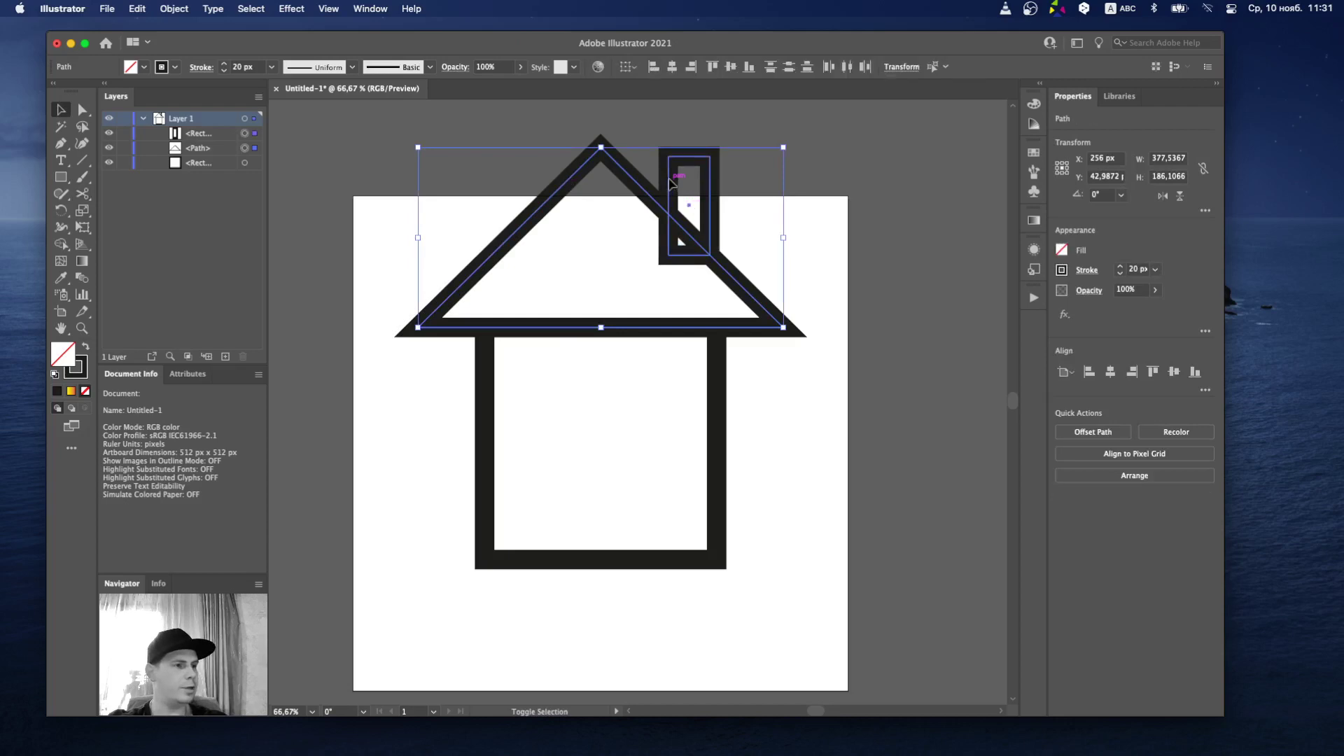
{"action": "left_click_drag", "start_coordinate": [791, 127], "coordinate": [464, 289]}
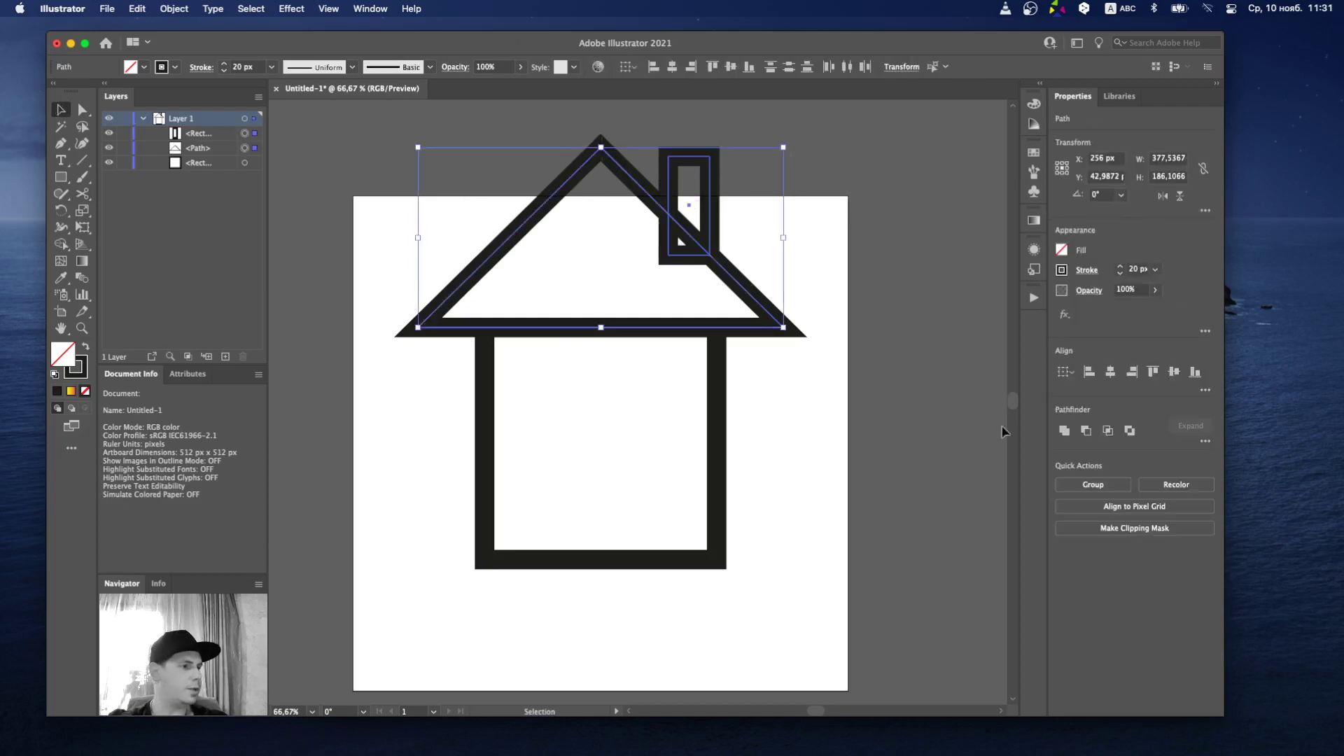
{"action": "left_click", "coordinate": [1064, 430]}
{"action": "left_click", "coordinate": [853, 238]}
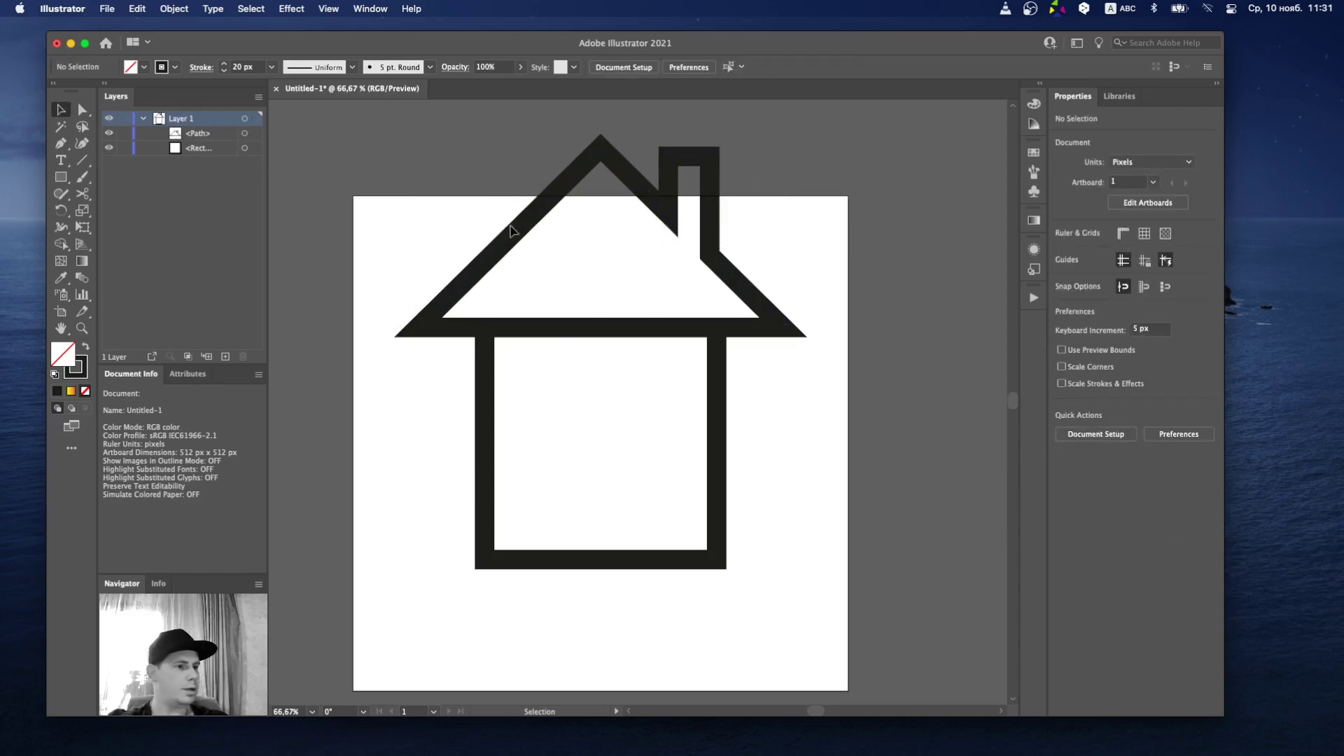
Unite the roof and the square body into one house outline and center it vertically on the artboard.
{"action": "left_click_drag", "start_coordinate": [410, 177], "coordinate": [829, 604]}
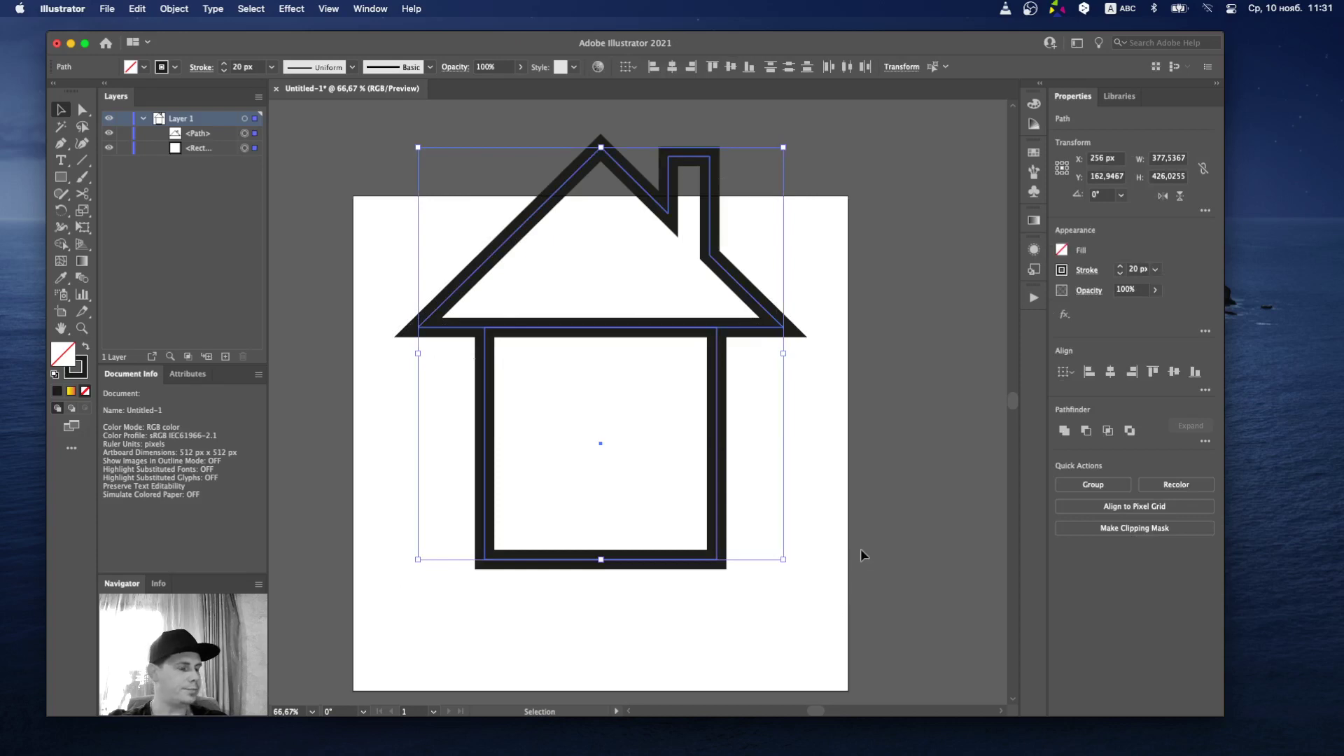
{"action": "left_click", "coordinate": [1065, 431]}
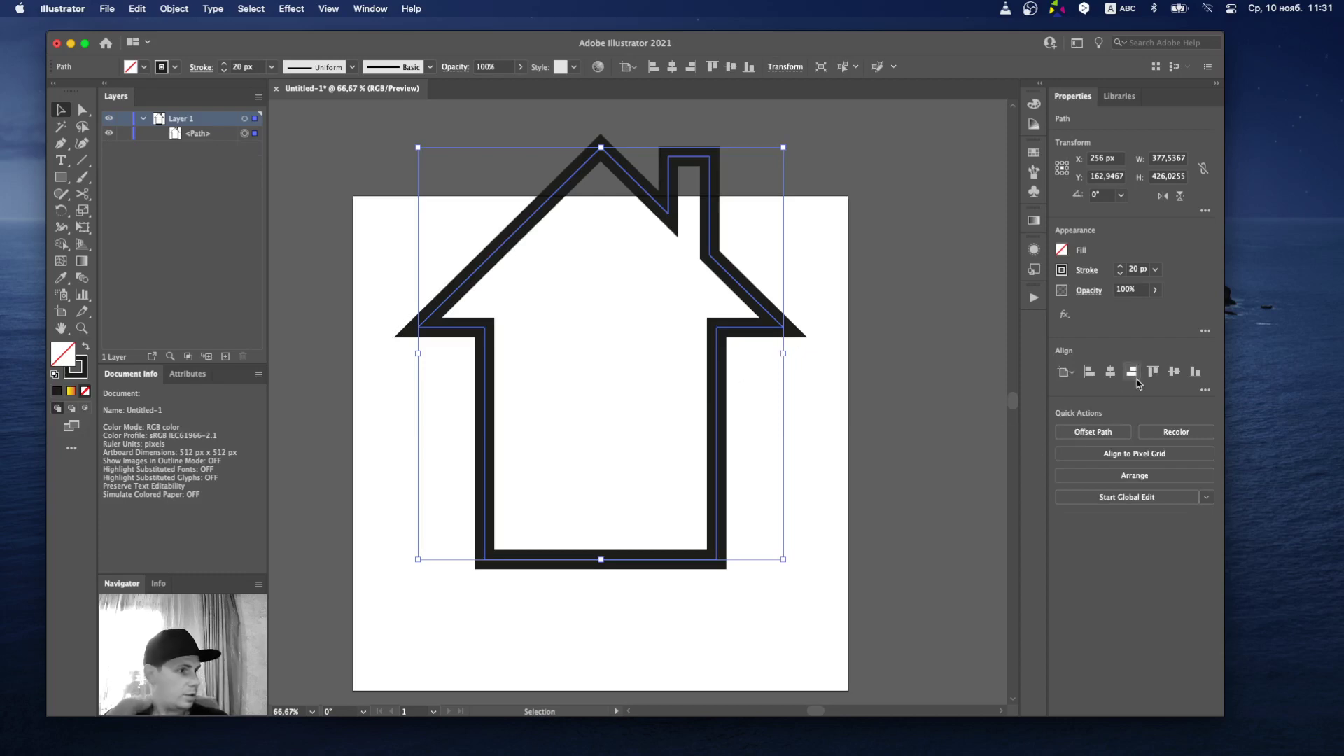
{"action": "left_click", "coordinate": [1174, 373]}
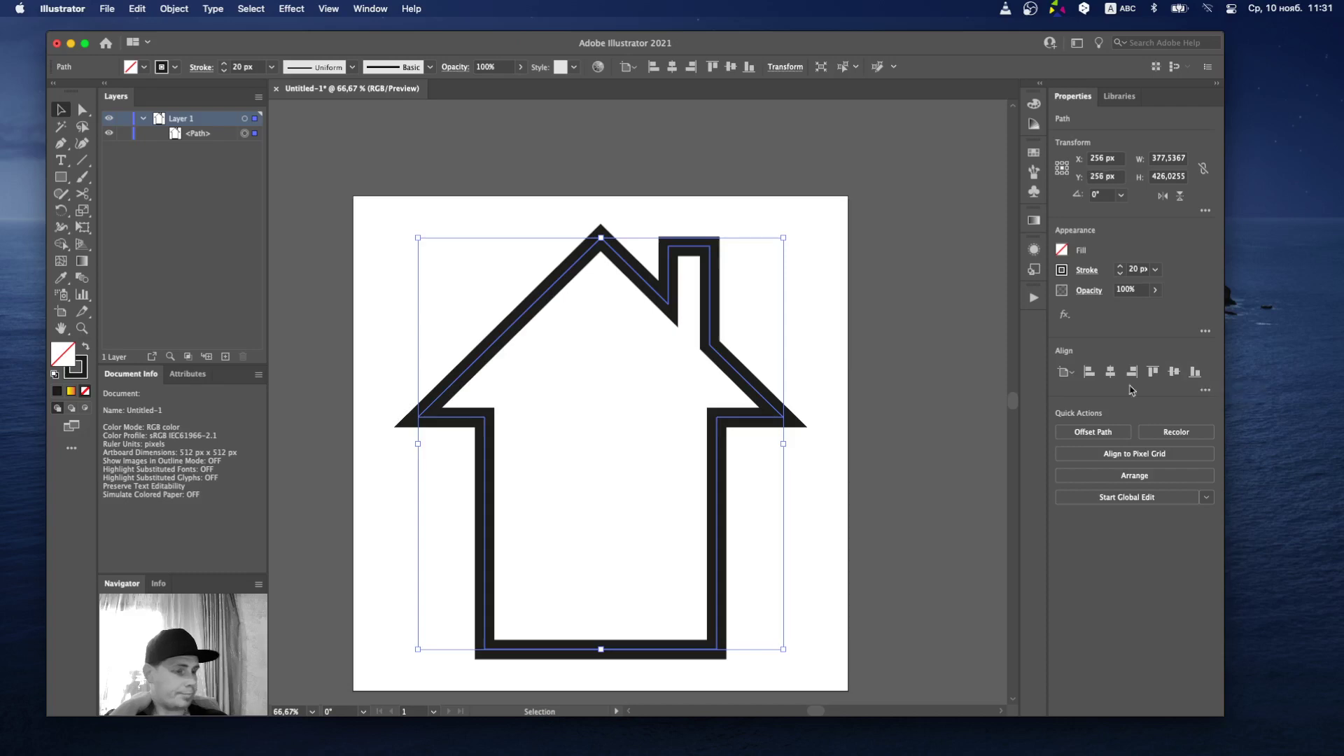
{"action": "left_click", "coordinate": [895, 417]}
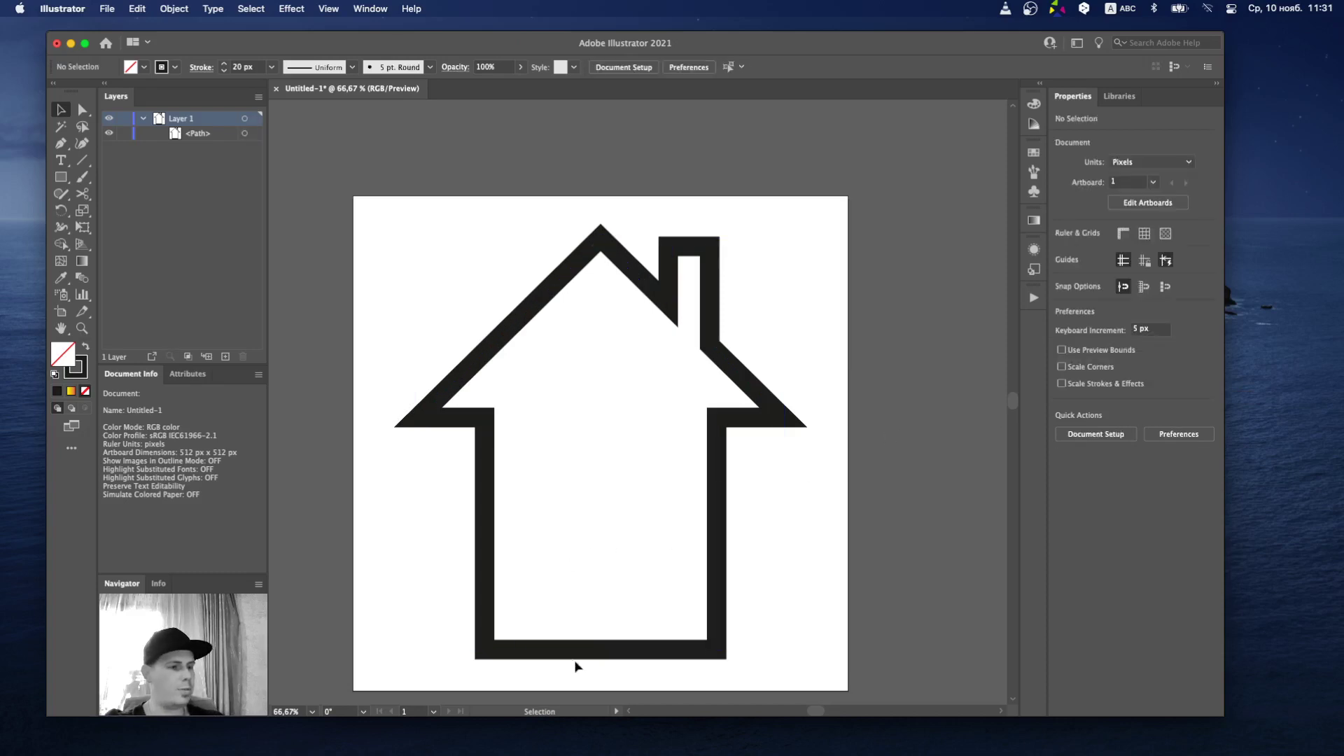
Shorten the house body by moving its two bottom anchor points up 25 px together.
{"action": "key", "text": "a"}
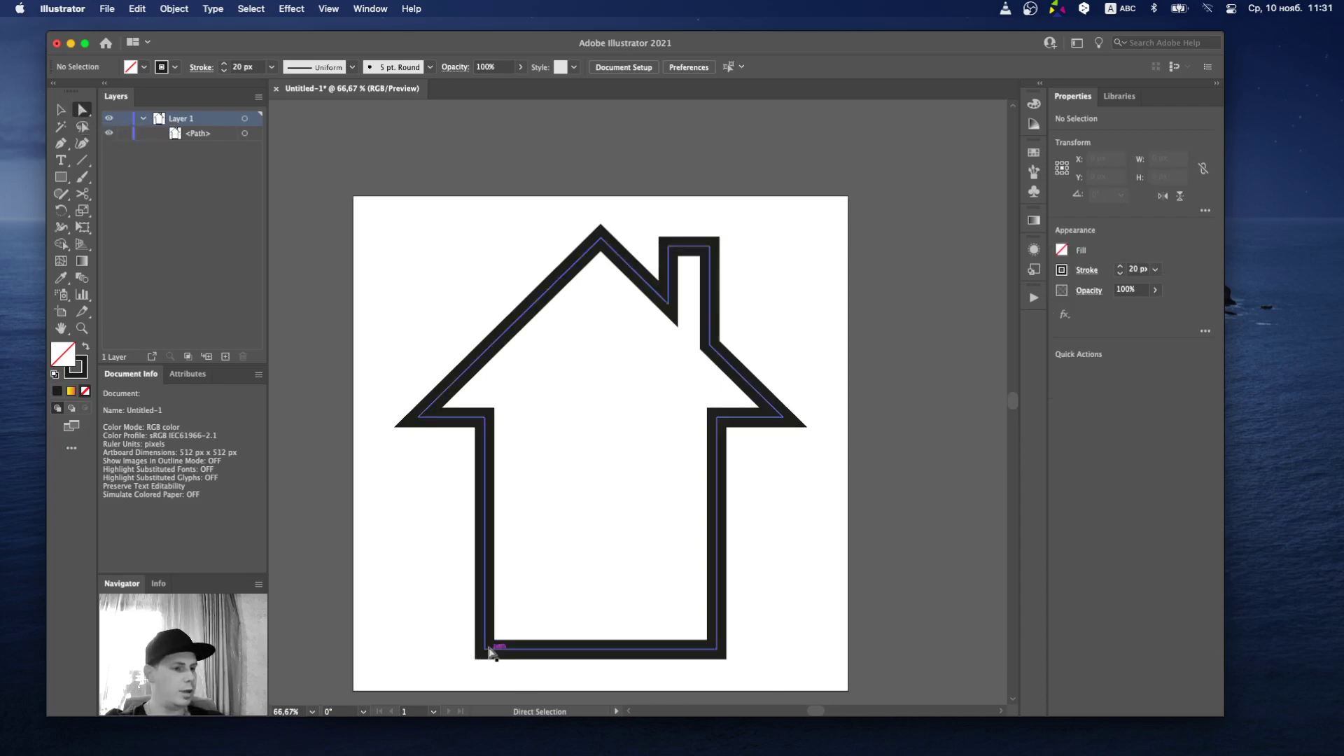
{"action": "left_click_drag", "start_coordinate": [445, 634], "coordinate": [770, 666]}
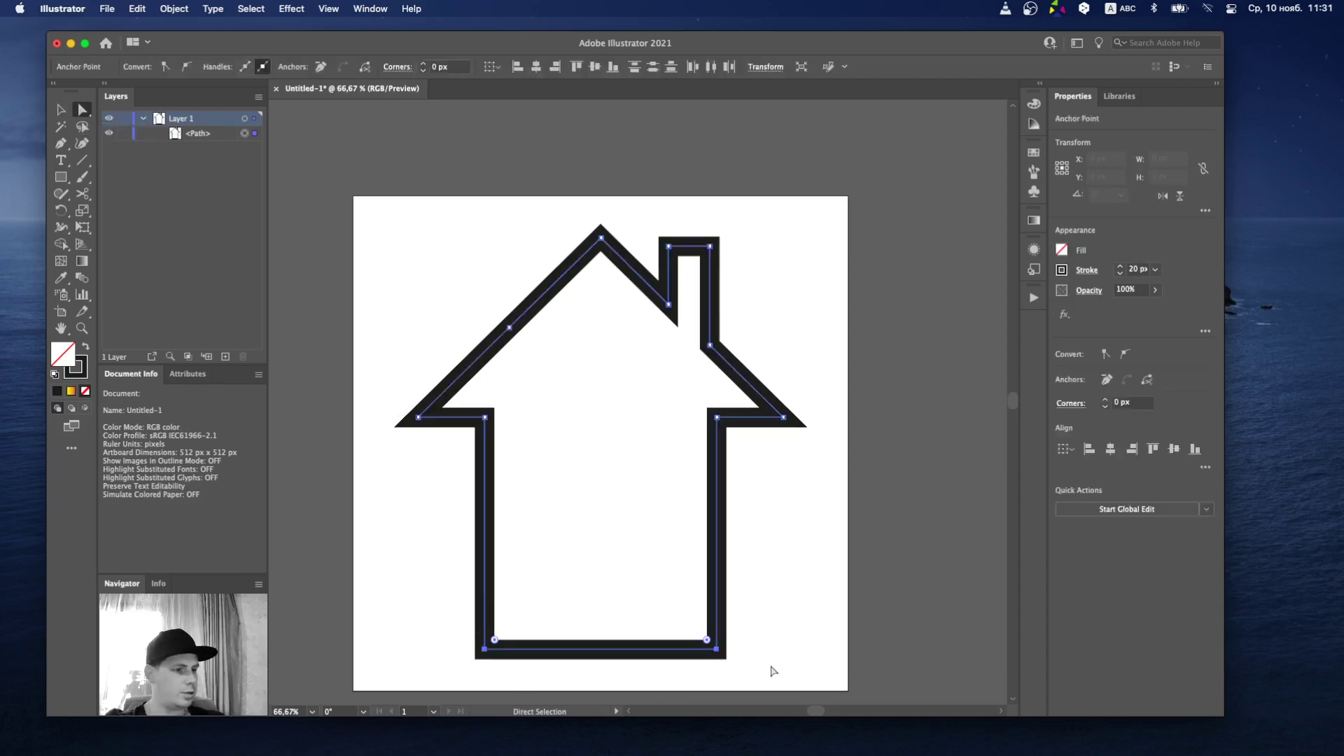
{"action": "left_click", "coordinate": [483, 647]}
{"action": "left_click_drag", "start_coordinate": [412, 616], "coordinate": [760, 670]}
{"action": "left_click", "coordinate": [773, 609]}
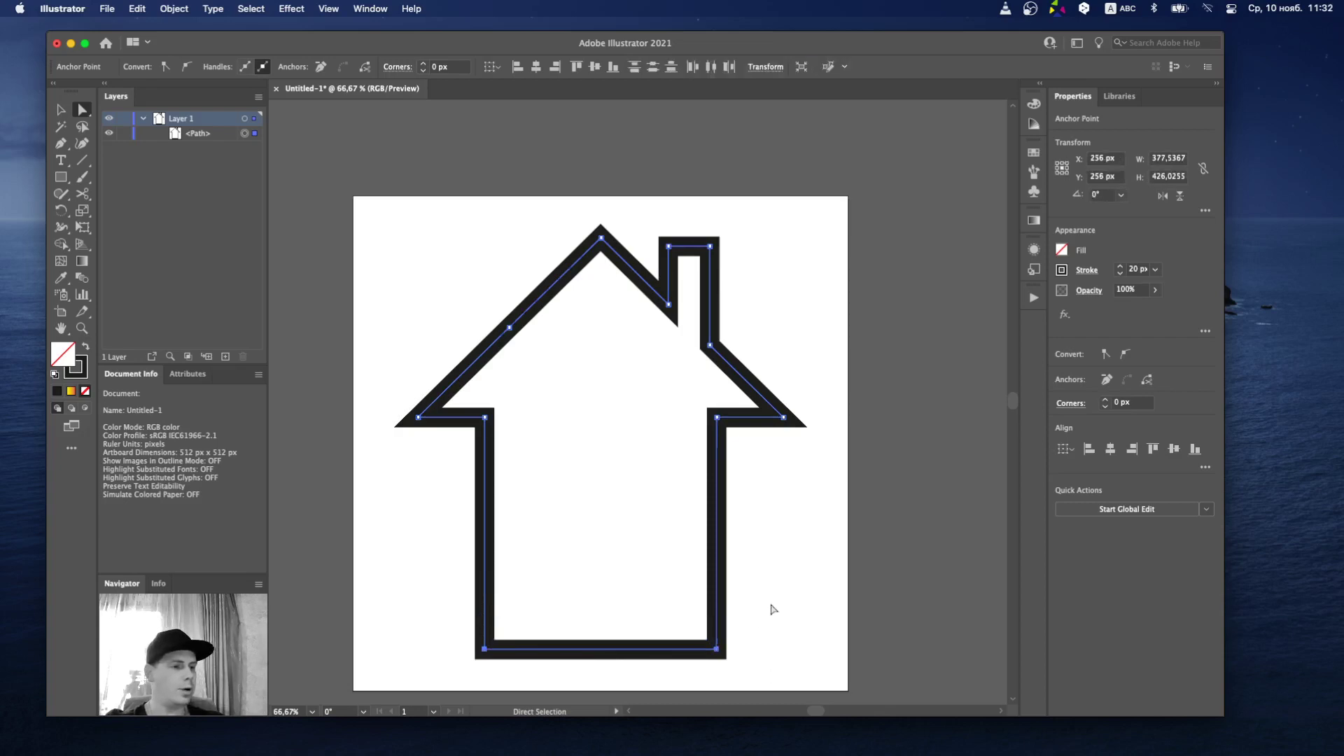
{"action": "left_click", "coordinate": [484, 649]}
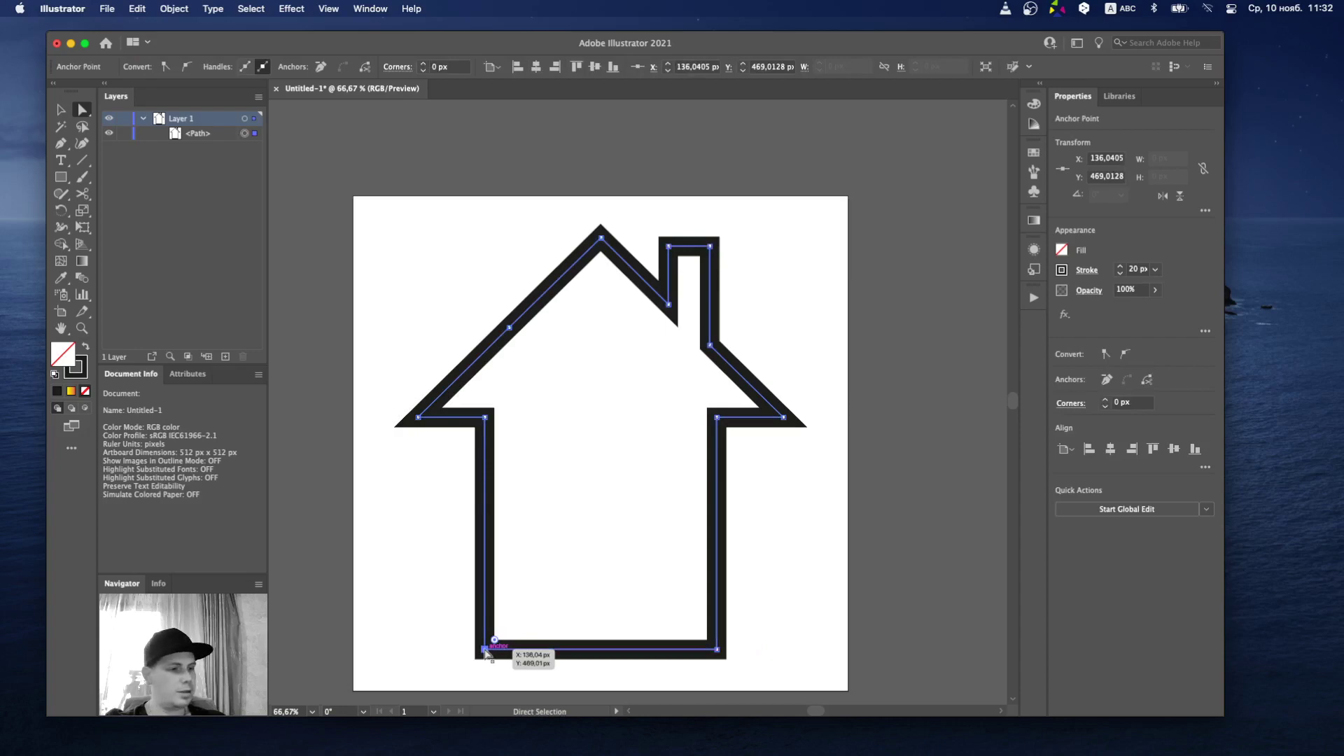
{"action": "left_click", "coordinate": [718, 650]}
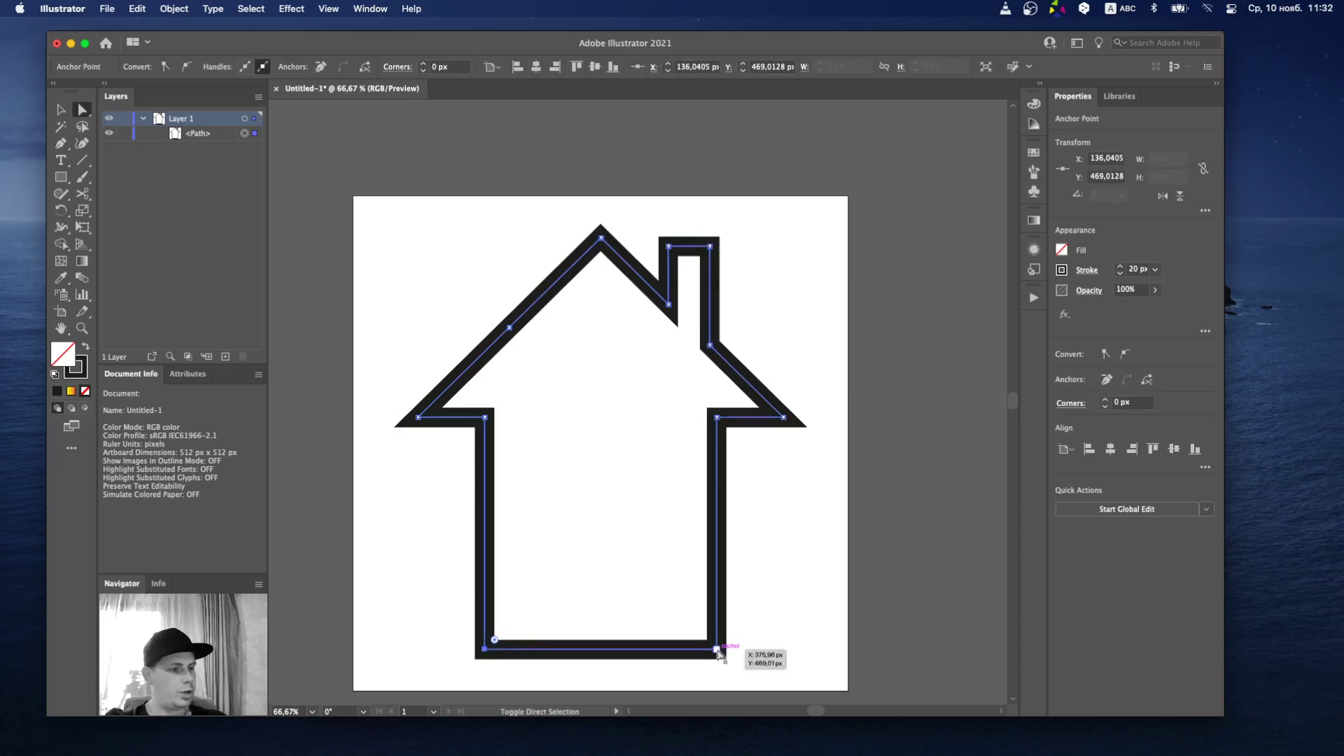
{"action": "left_click", "coordinate": [717, 650], "text": "shift"}
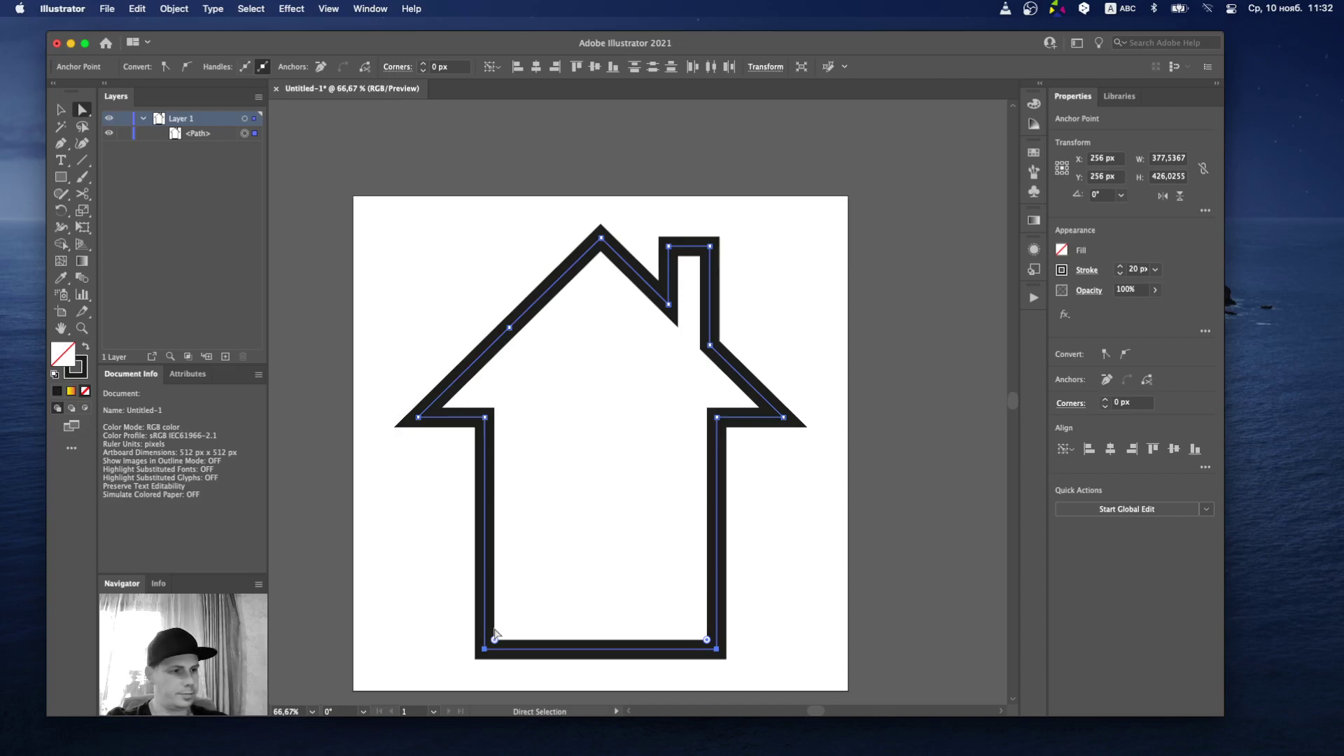
{"action": "key", "text": "Up"}
{"action": "key", "text": "Up"}
{"action": "key", "text": "Up"}
{"action": "key", "text": "Up"}
{"action": "key", "text": "Up"}
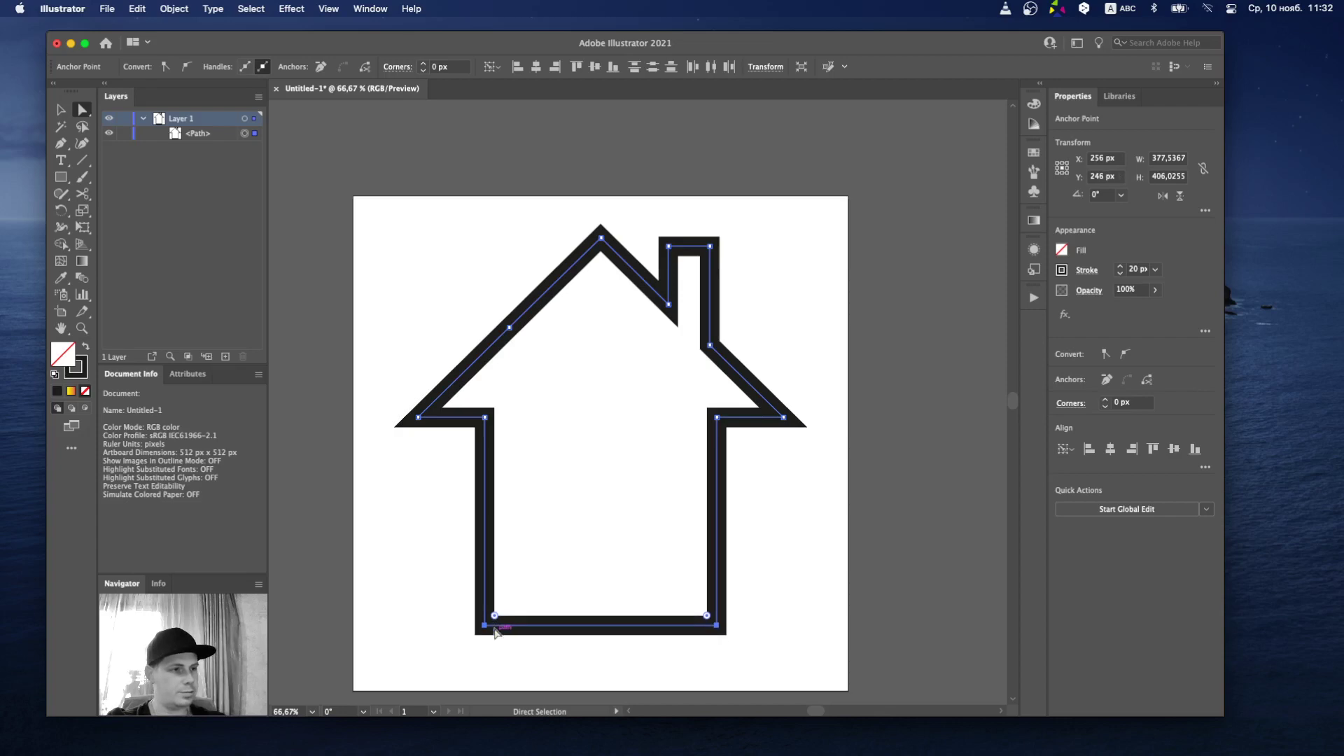
{"action": "key", "text": "Down"}
{"action": "key", "text": "Up"}
{"action": "key", "text": "Up"}
{"action": "key", "text": "Down"}
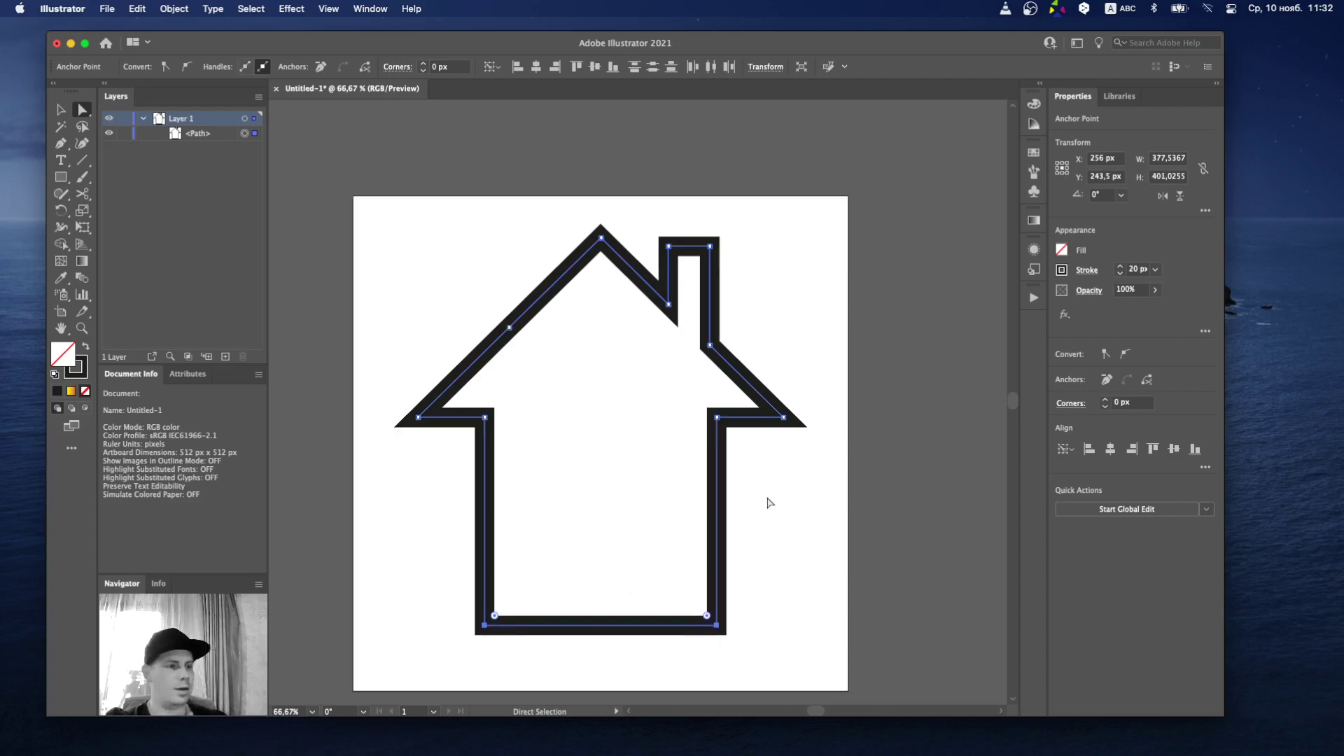
{"action": "left_click", "coordinate": [62, 111]}
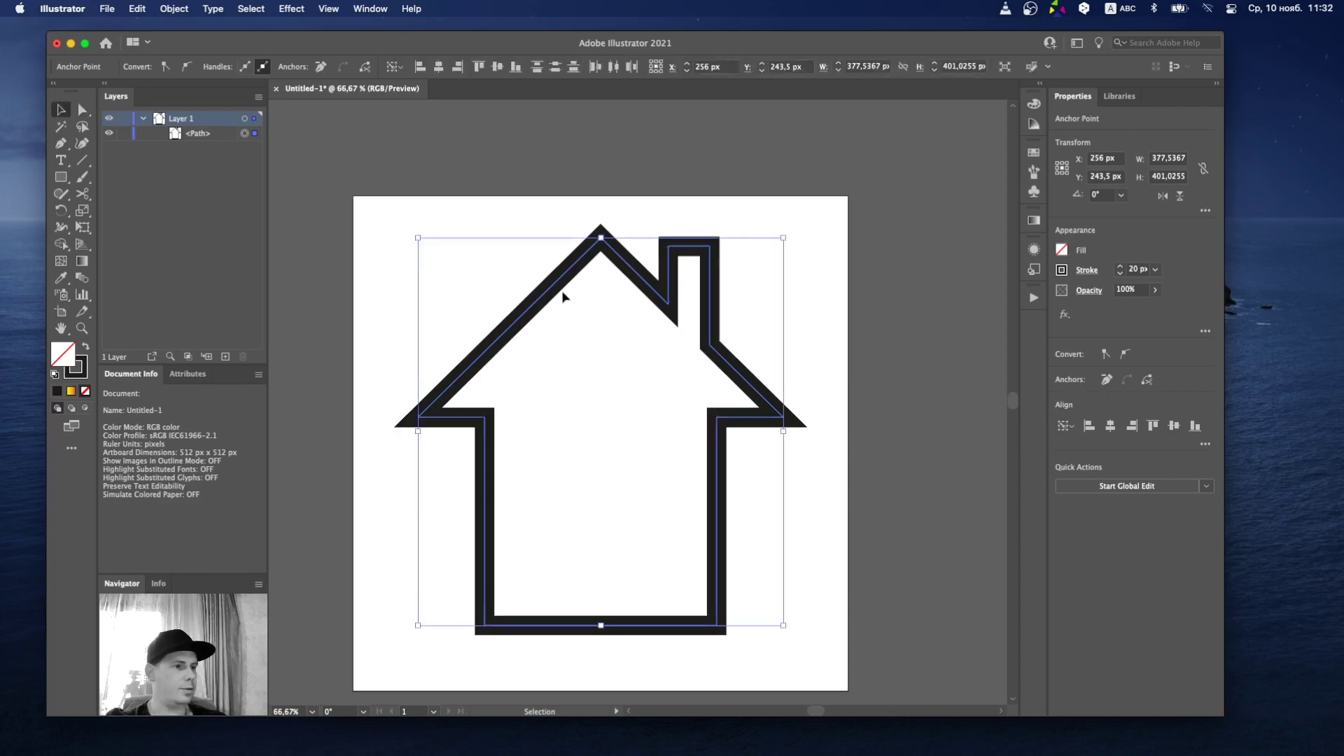
{"action": "left_click", "coordinate": [1130, 426]}
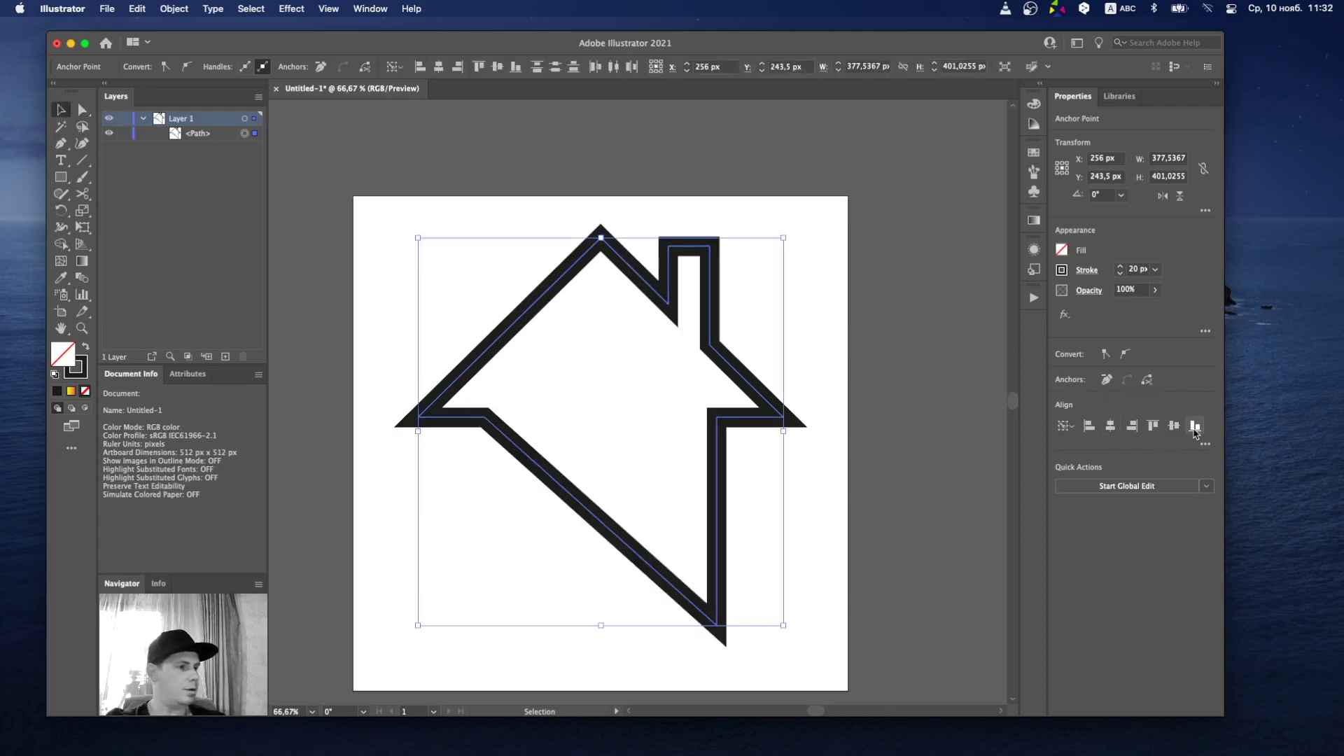
{"action": "key", "text": "super+z"}
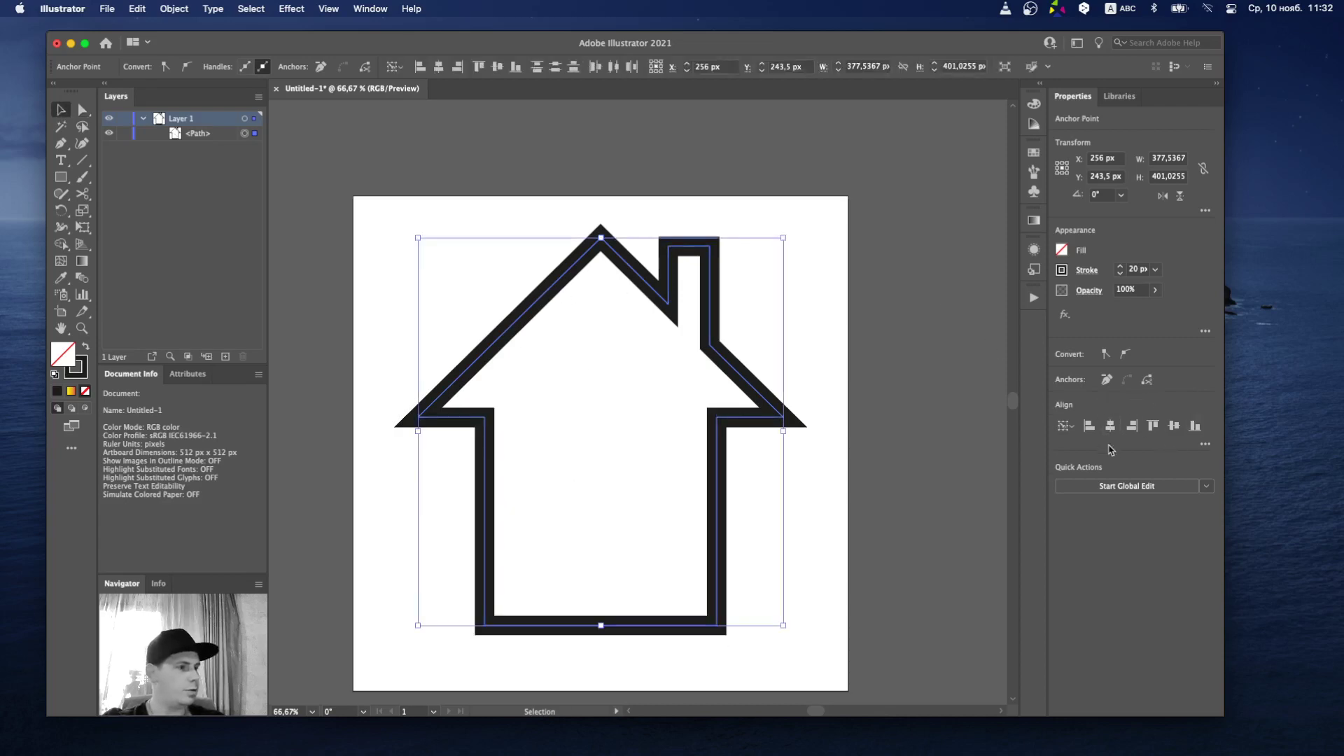
{"action": "left_click", "coordinate": [1132, 426]}
{"action": "key", "text": "a"}
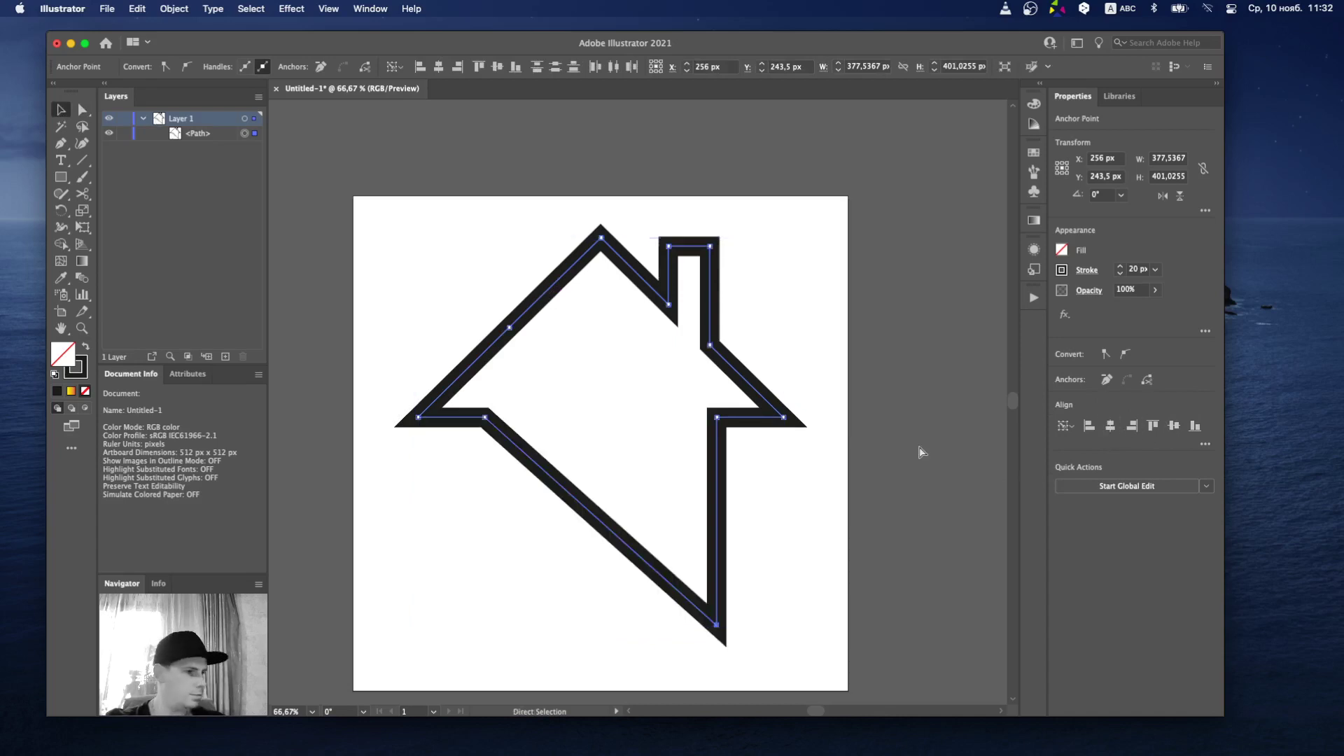
{"action": "key", "text": "super+z"}
{"action": "key", "text": "v"}
{"action": "left_click", "coordinate": [820, 514]}
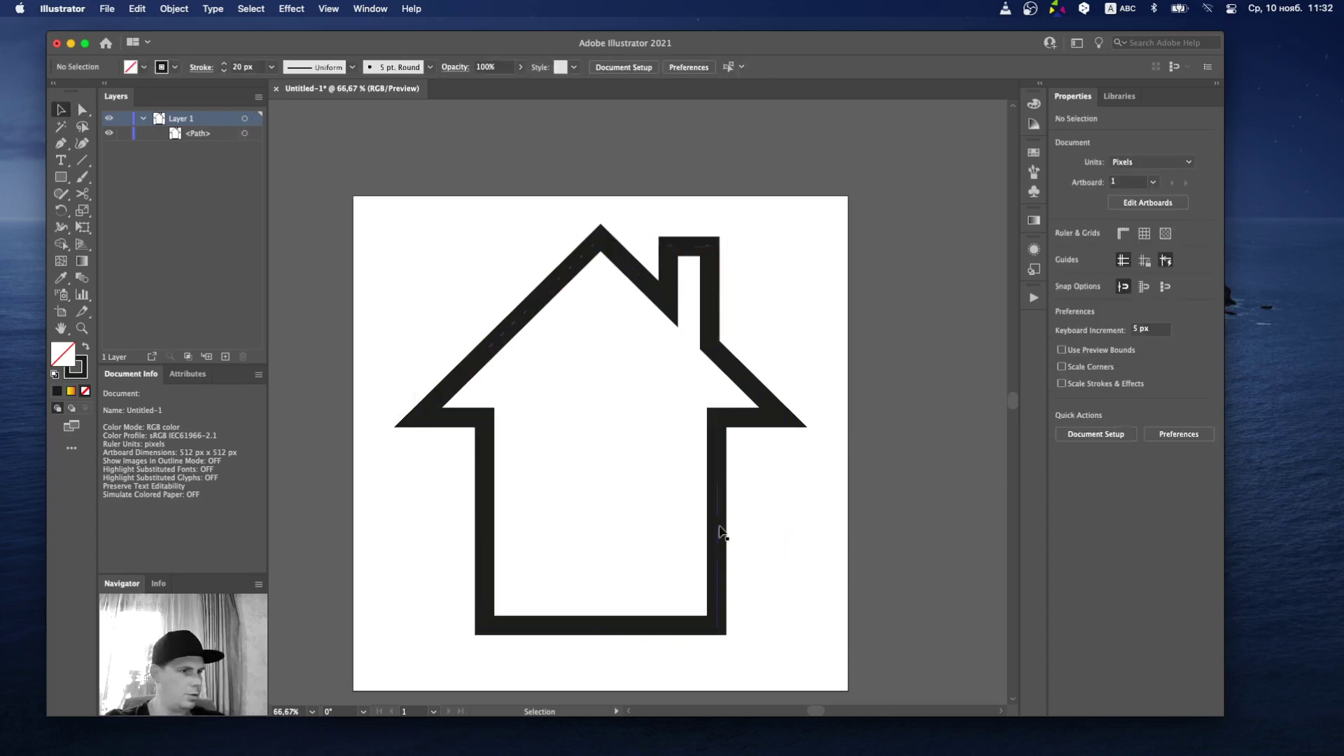
Move the house outline about 11 px right and 4 px down, and round all its corners to a radius of about 9.6 px.
{"action": "mouse_move", "coordinate": [723, 533]}
{"action": "left_mouse_down"}
{"action": "mouse_move", "coordinate": [725, 522]}
{"action": "mouse_move", "coordinate": [747, 532]}
{"action": "mouse_move", "coordinate": [731, 518]}
{"action": "mouse_move", "coordinate": [729, 532]}
{"action": "left_mouse_up"}
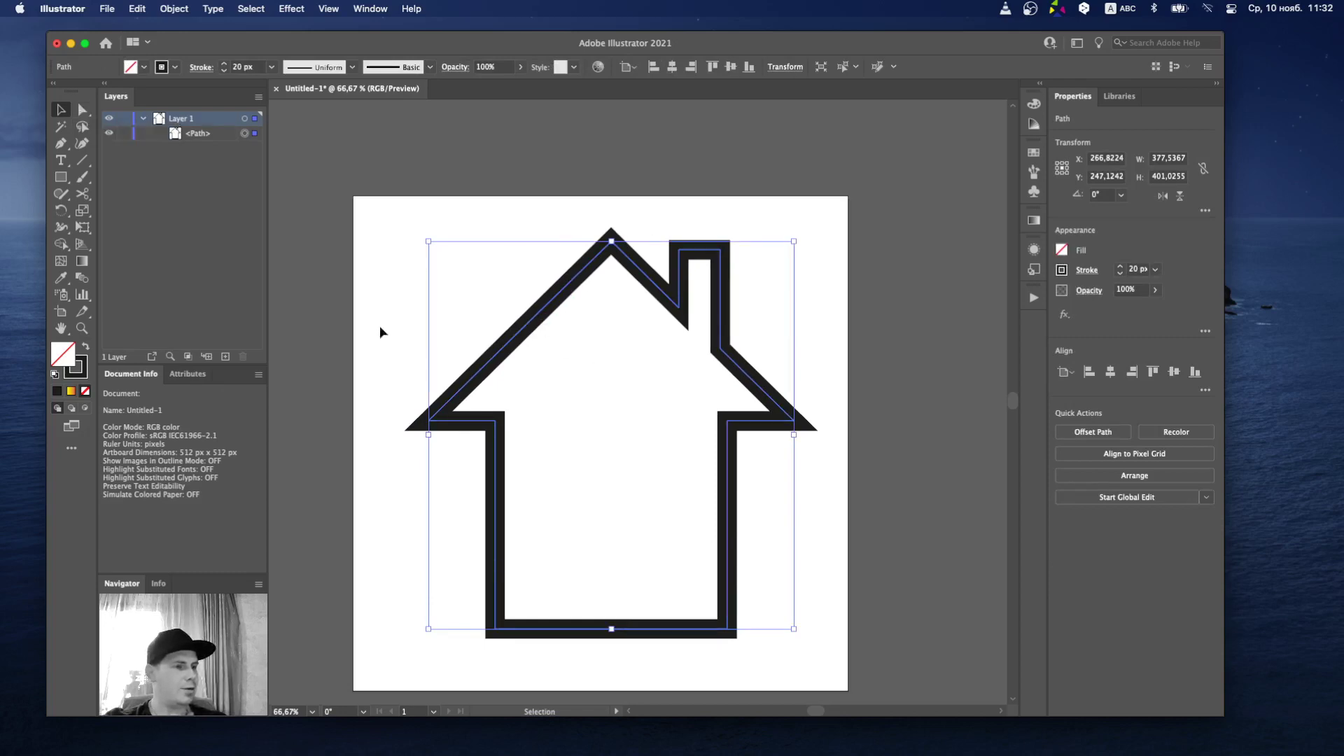
{"action": "left_click", "coordinate": [82, 111]}
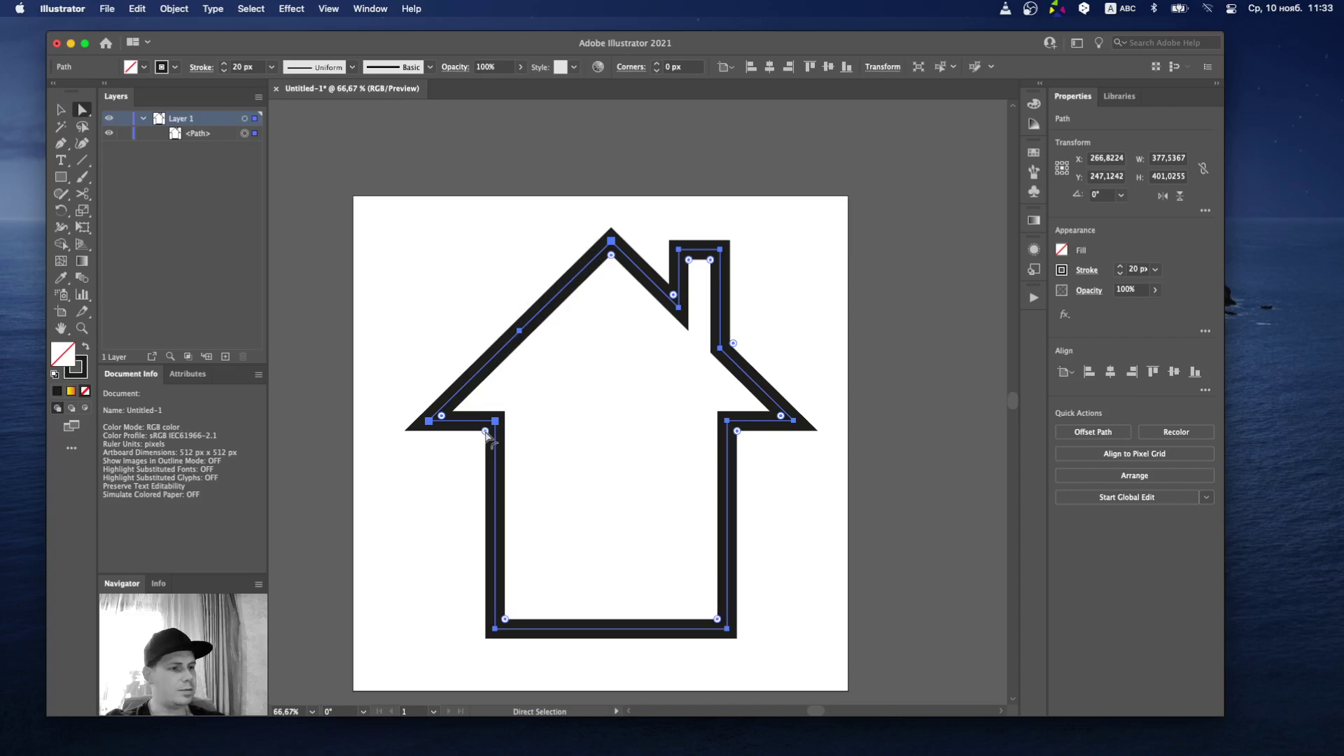
{"action": "mouse_move", "coordinate": [486, 433]}
{"action": "left_mouse_down"}
{"action": "mouse_move", "coordinate": [487, 420]}
{"action": "mouse_move", "coordinate": [487, 433]}
{"action": "left_mouse_up"}
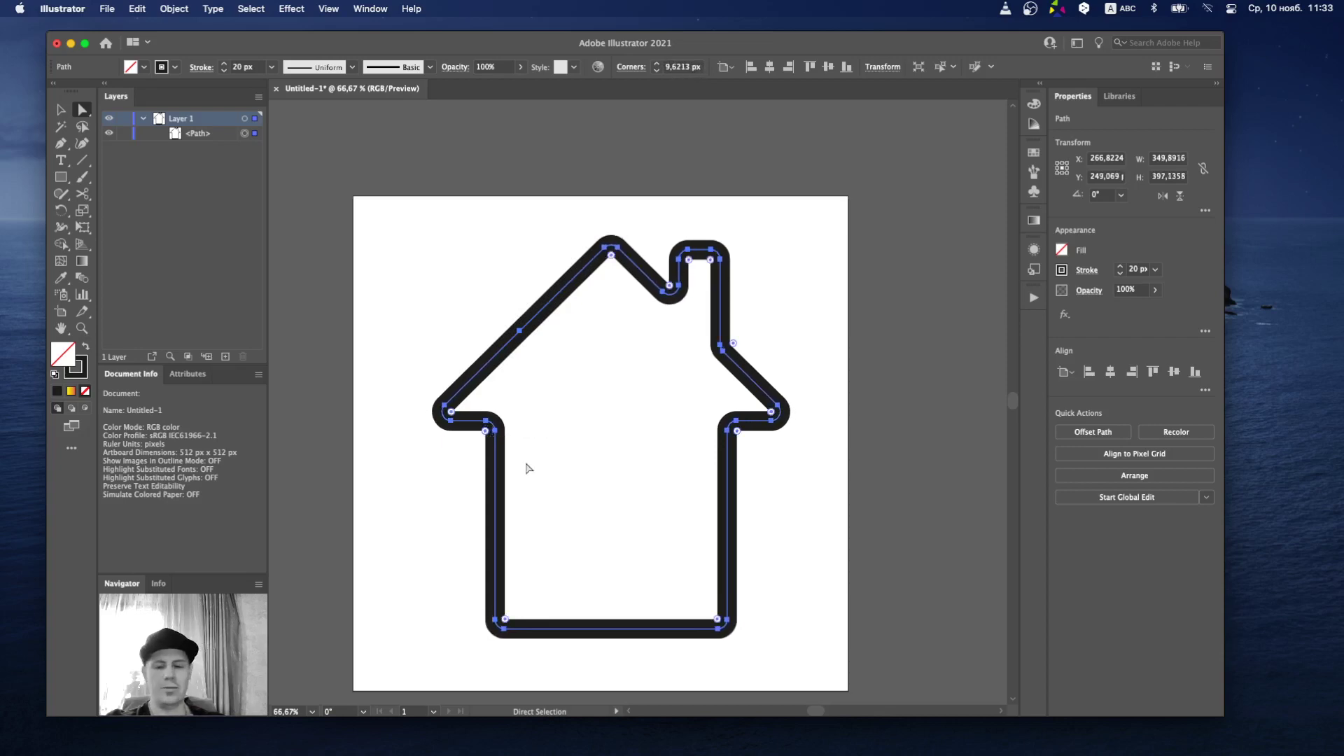
{"action": "key", "text": "v"}
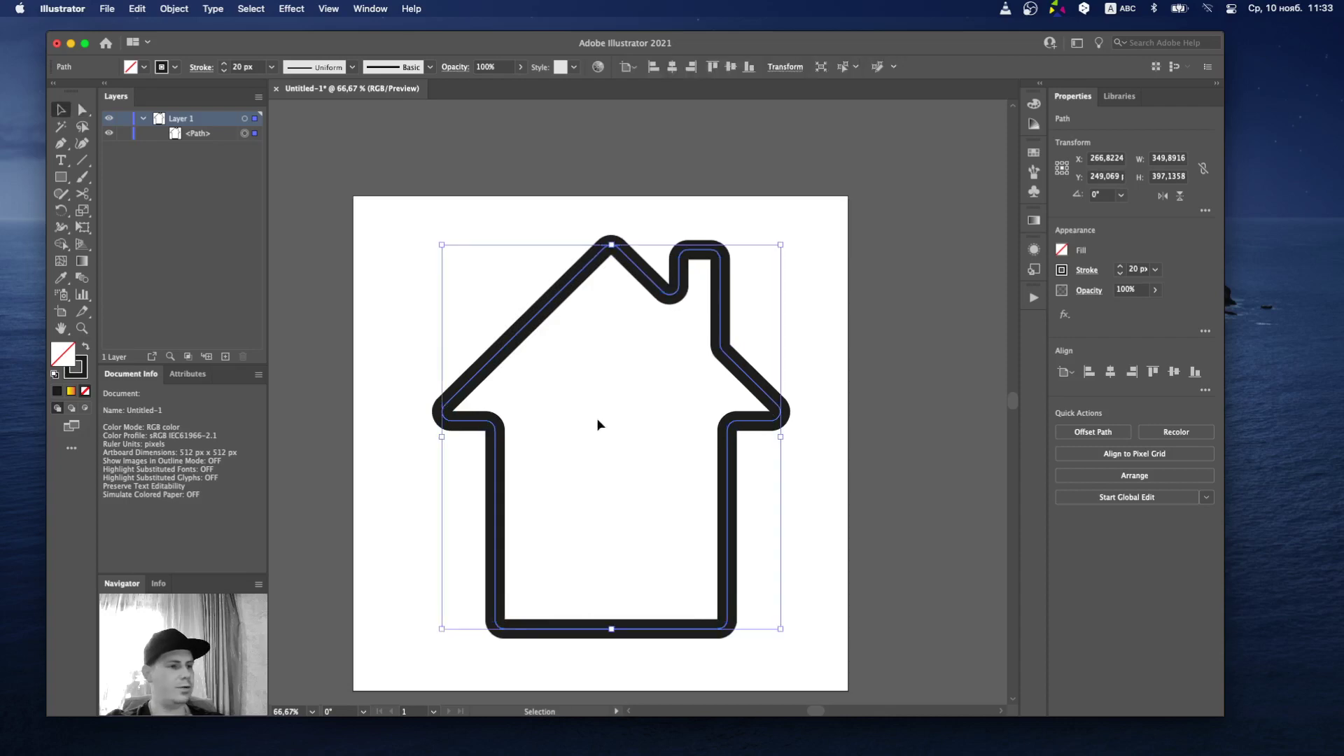
{"action": "left_click", "coordinate": [847, 515]}
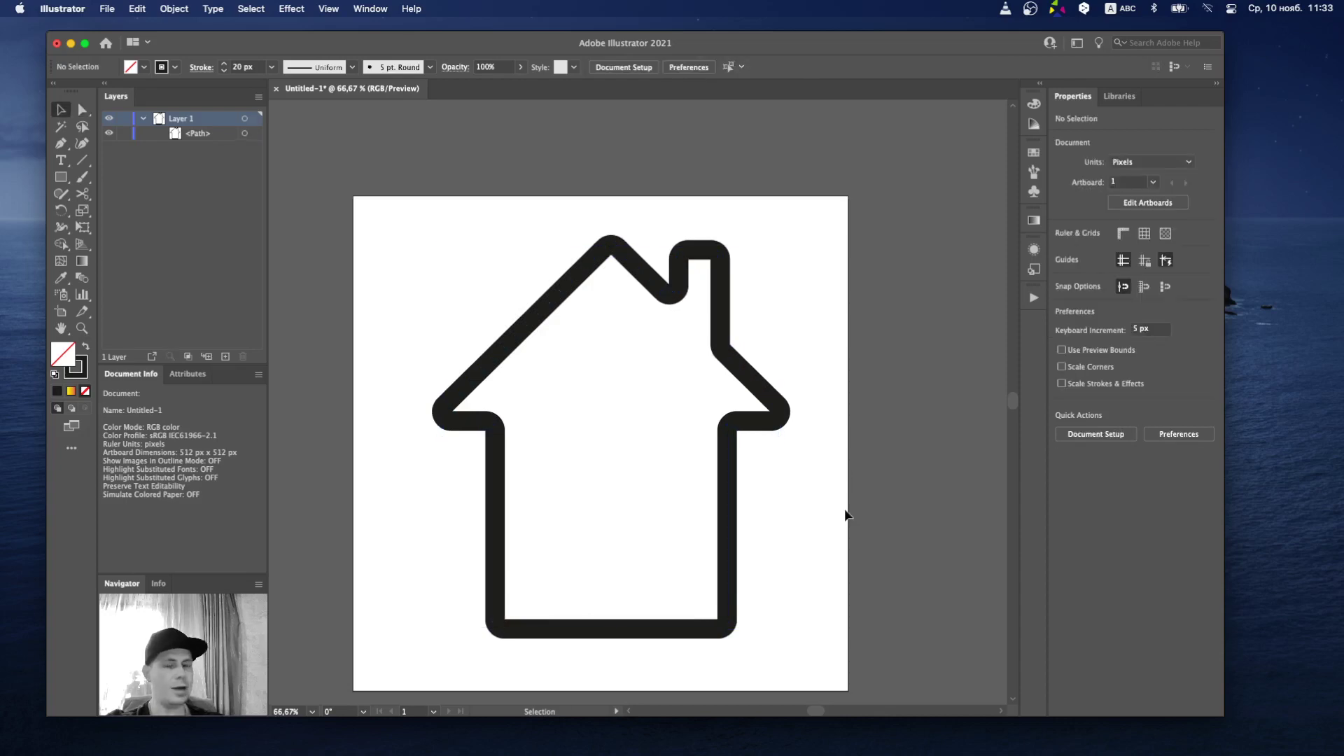